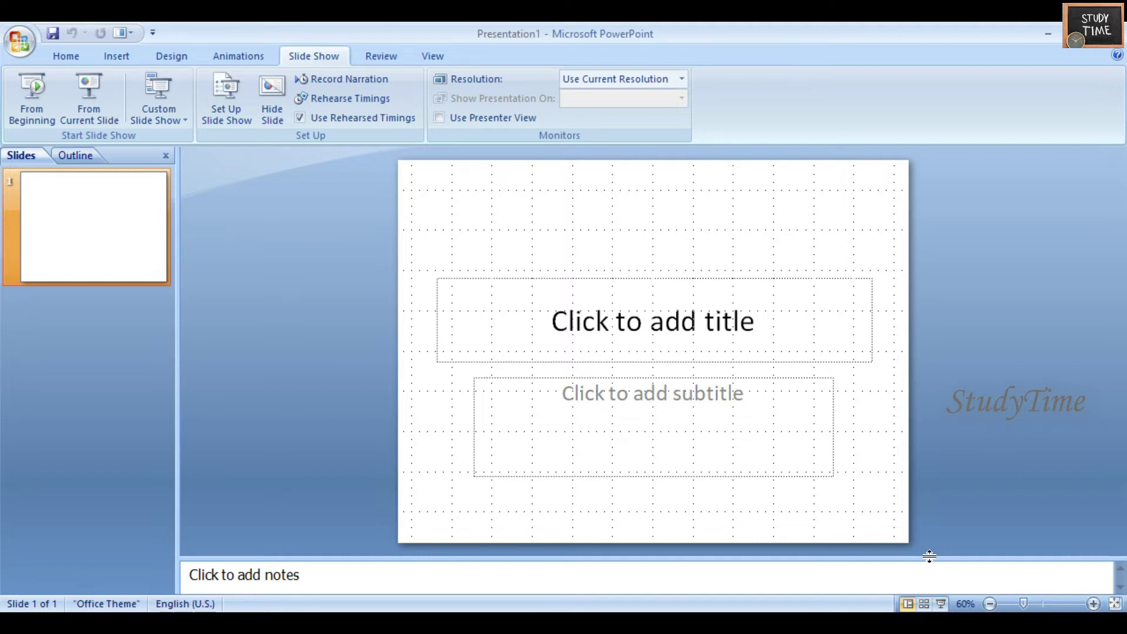
Step: Browse the Home, Insert, Design, Animations and Slide Show ribbon tabs, ending back on Home
{"action": "left_click", "coordinate": [70, 58]}
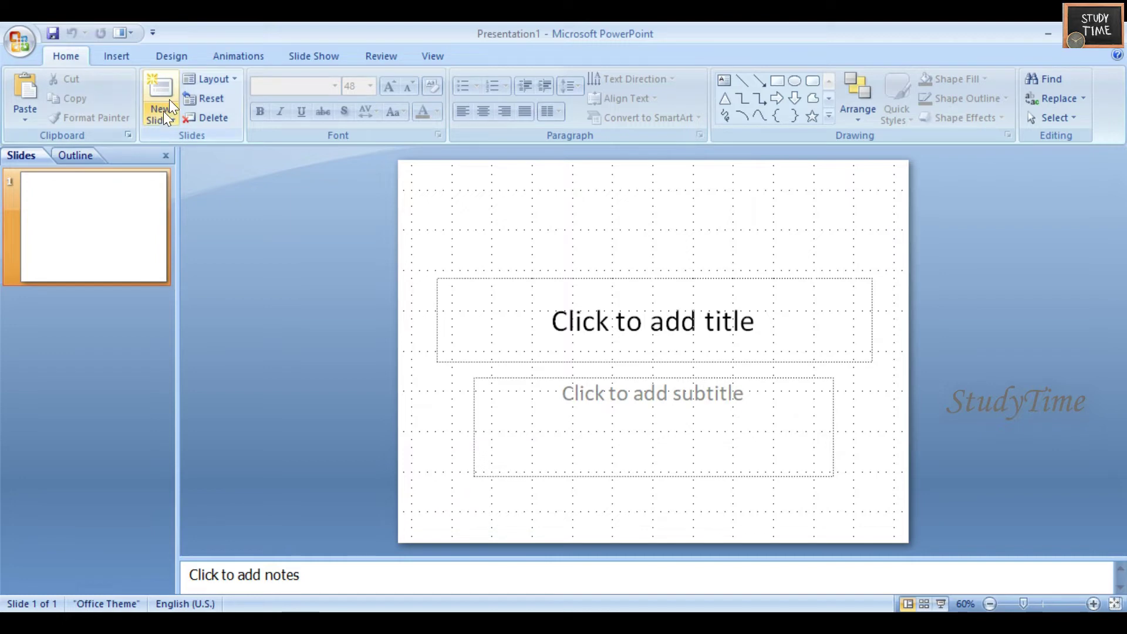
{"action": "left_click", "coordinate": [118, 55]}
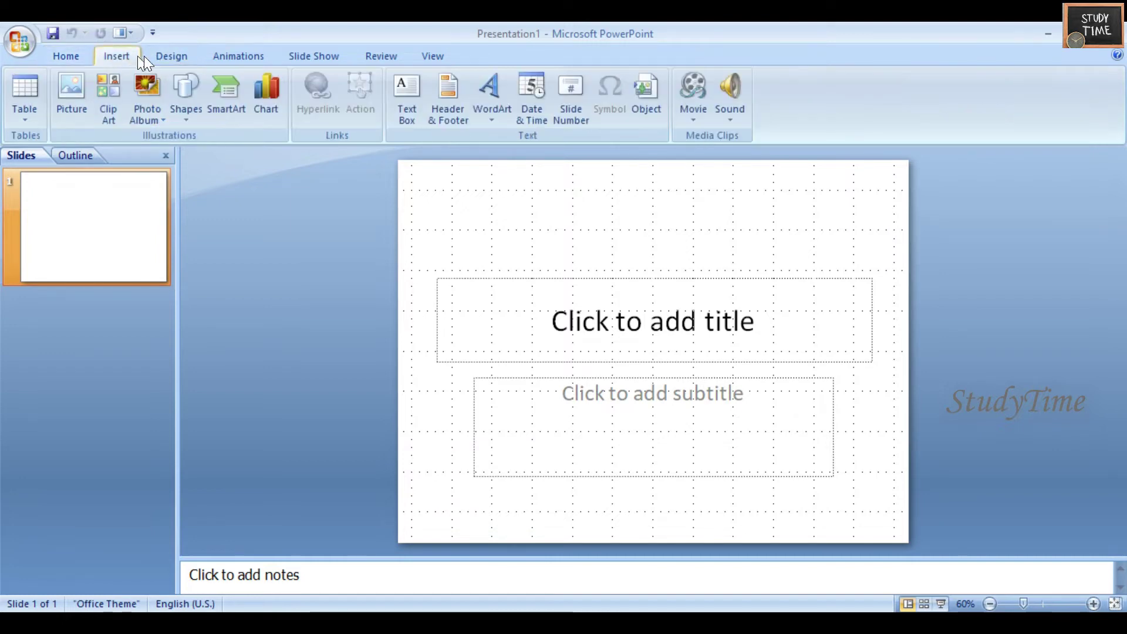
{"action": "left_click", "coordinate": [164, 55]}
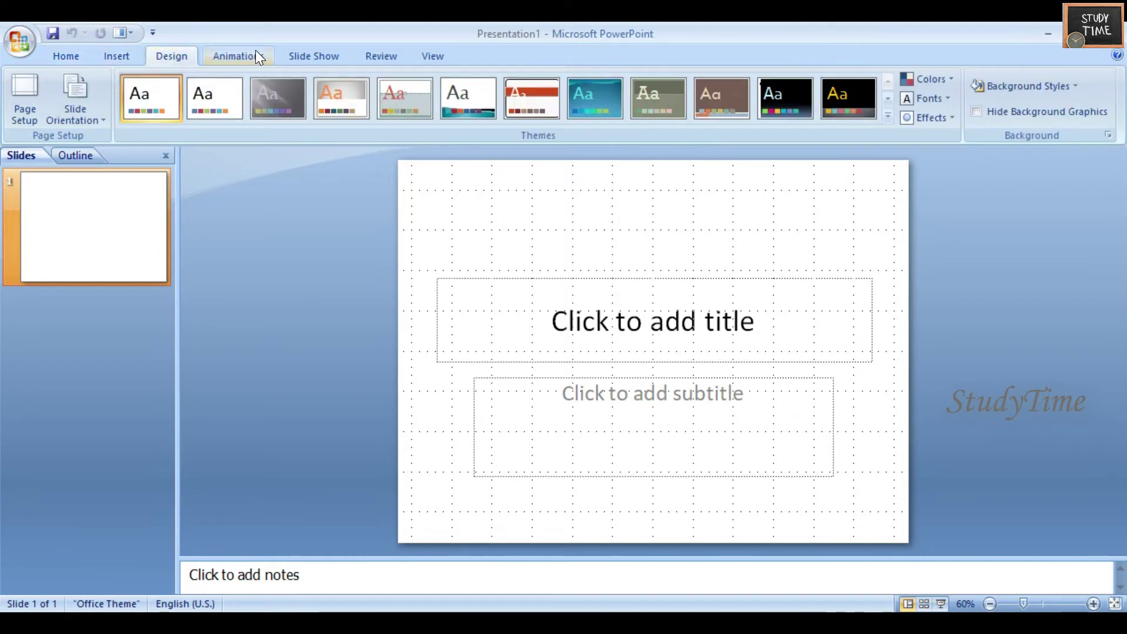
{"action": "left_click", "coordinate": [254, 54]}
{"action": "left_click", "coordinate": [321, 55]}
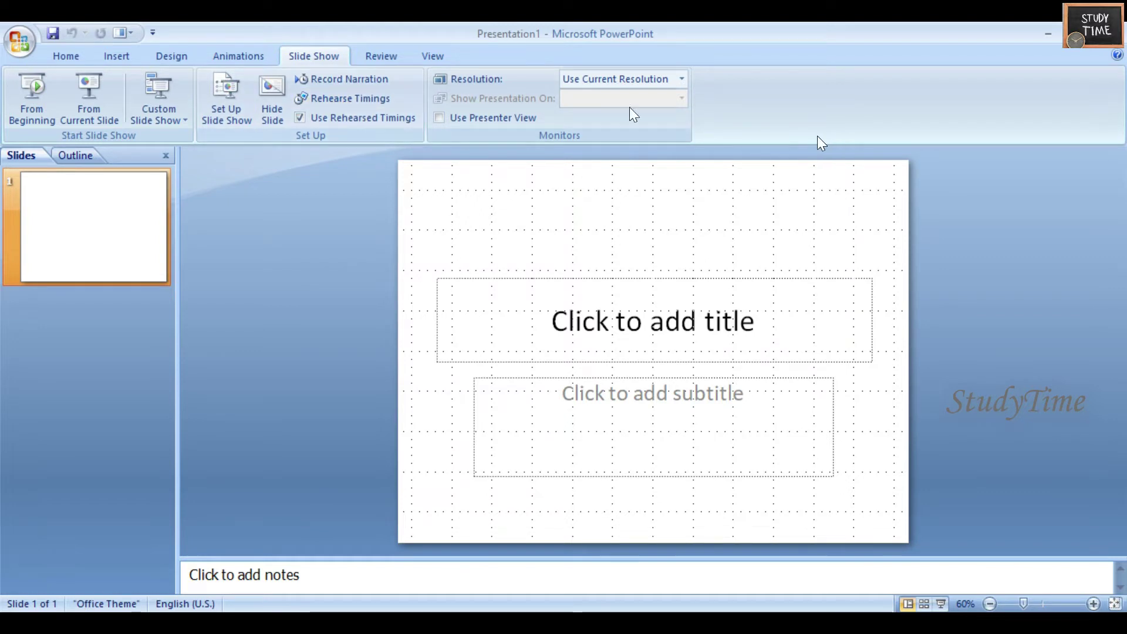
{"action": "left_click", "coordinate": [66, 54]}
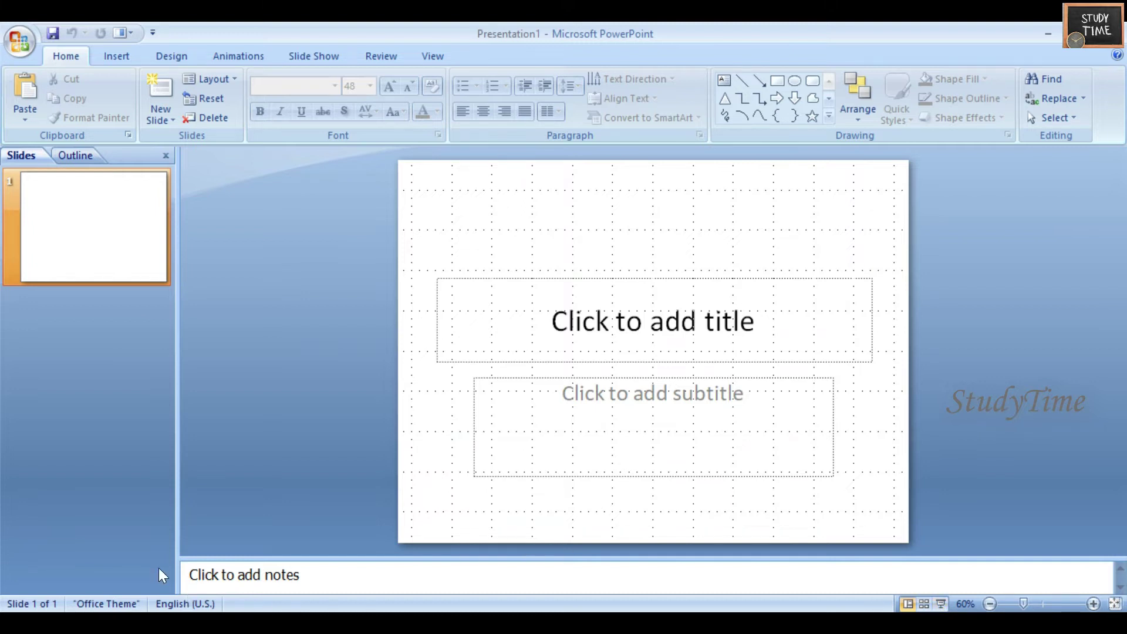
Step: Select the title slide's empty subtitle and title placeholders, then bring up the Design themes
{"action": "left_click", "coordinate": [530, 380]}
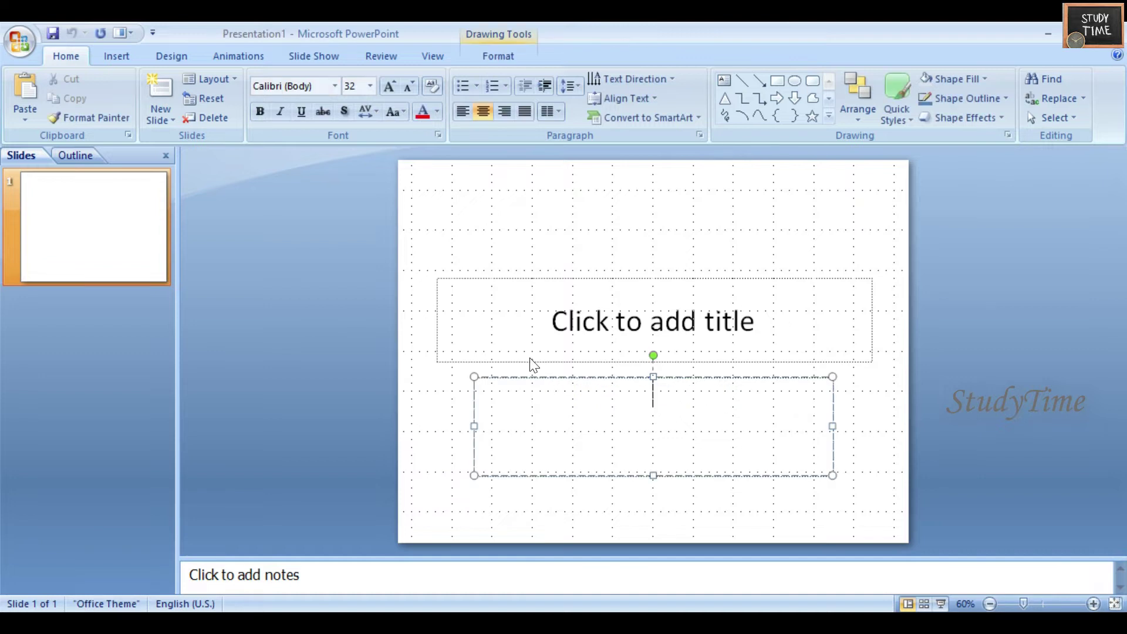
{"action": "left_click", "coordinate": [530, 355]}
{"action": "left_click", "coordinate": [563, 382]}
{"action": "left_click", "coordinate": [563, 358]}
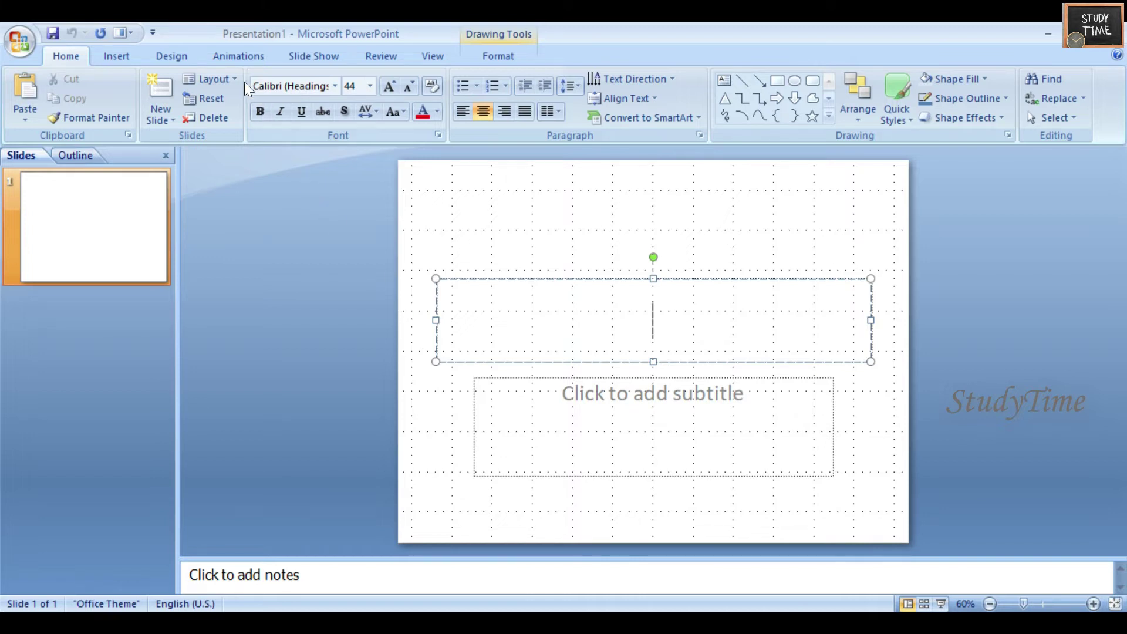
{"action": "left_click", "coordinate": [167, 54]}
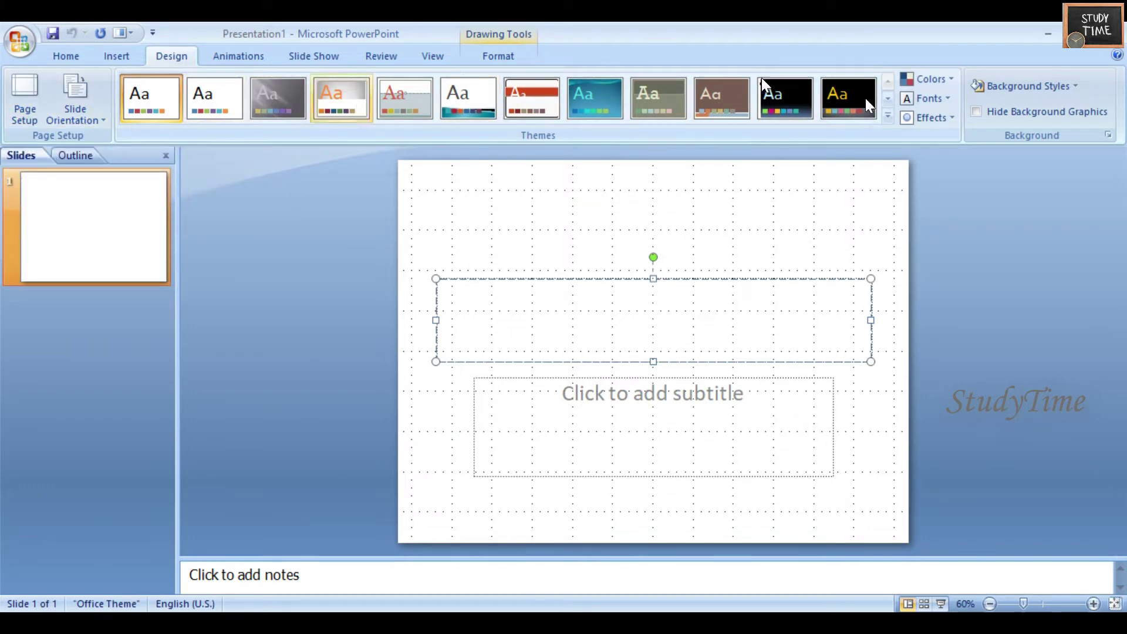
Step: Apply the Opulent theme from the expanded Themes gallery to the title slide
{"action": "left_click", "coordinate": [888, 116]}
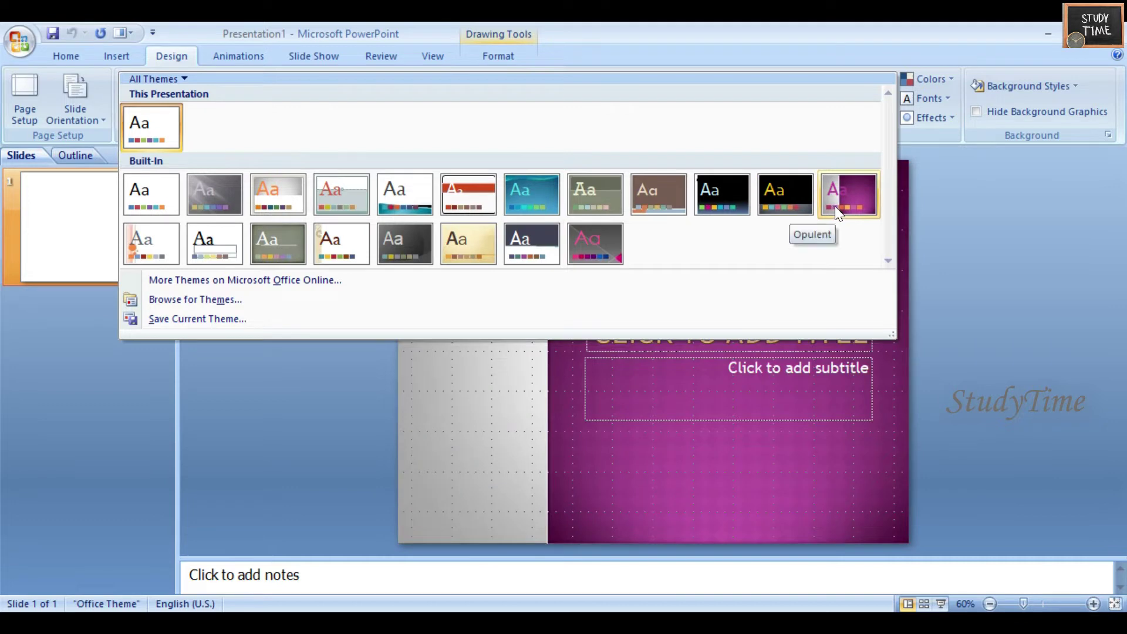
{"action": "left_click", "coordinate": [835, 206]}
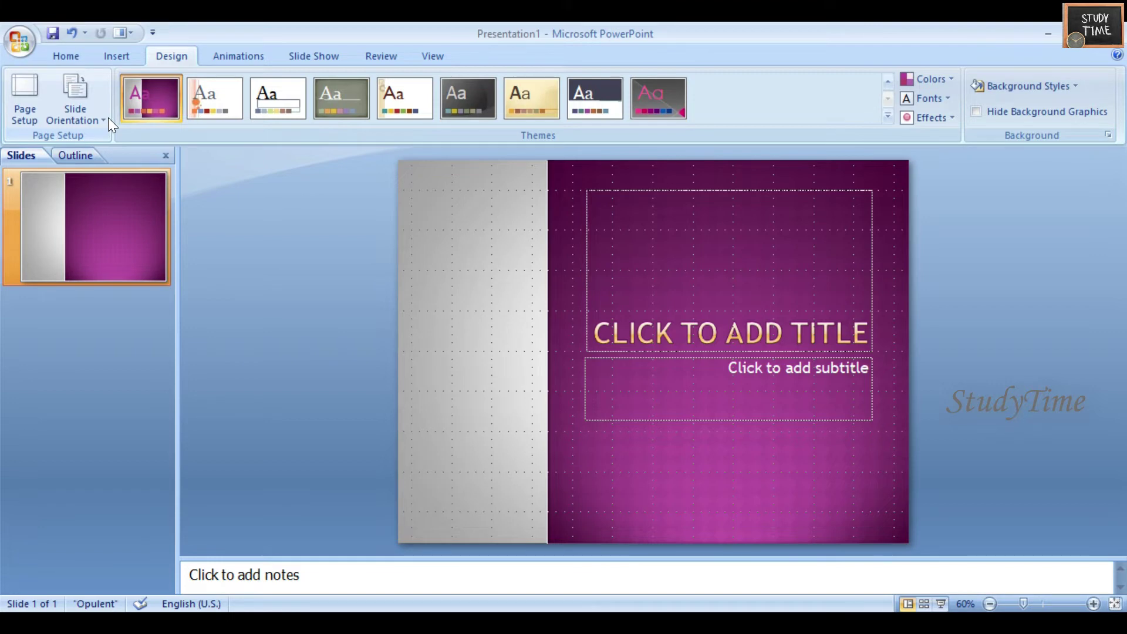
{"action": "left_click", "coordinate": [228, 57]}
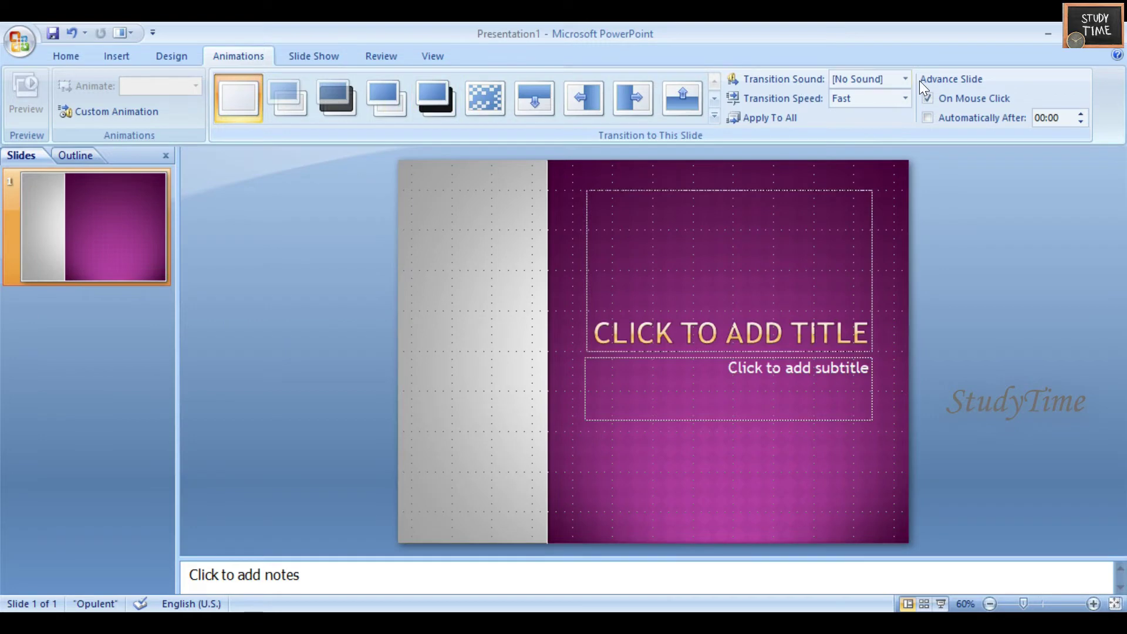
Step: Duplicate the title slide twice so the deck has three Opulent slides
{"action": "right_click", "coordinate": [85, 246]}
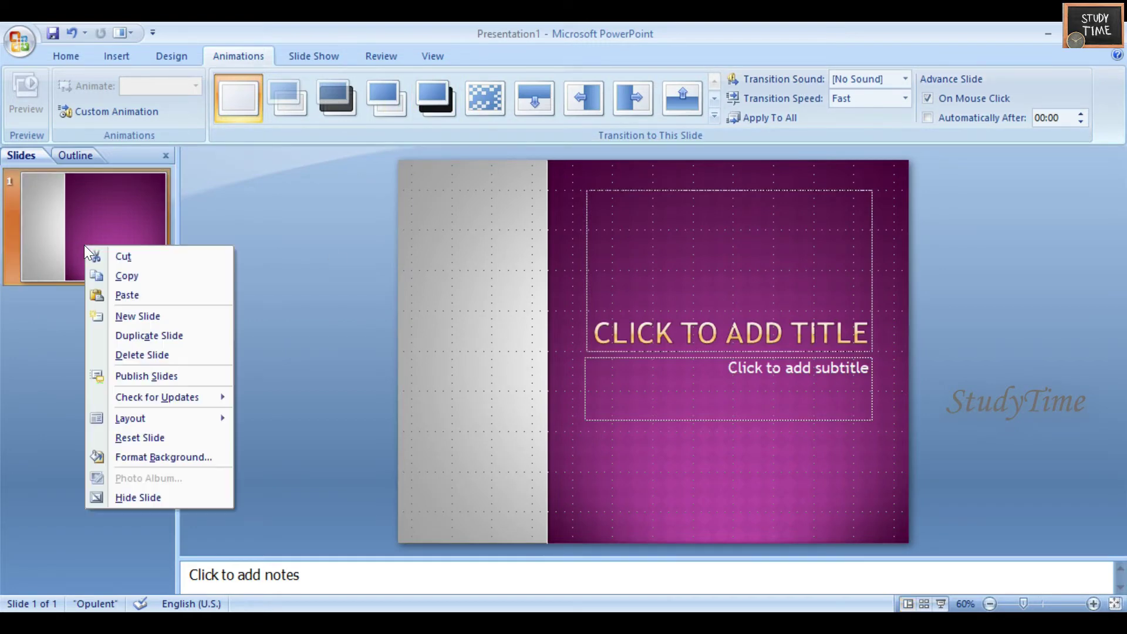
{"action": "left_click", "coordinate": [106, 334]}
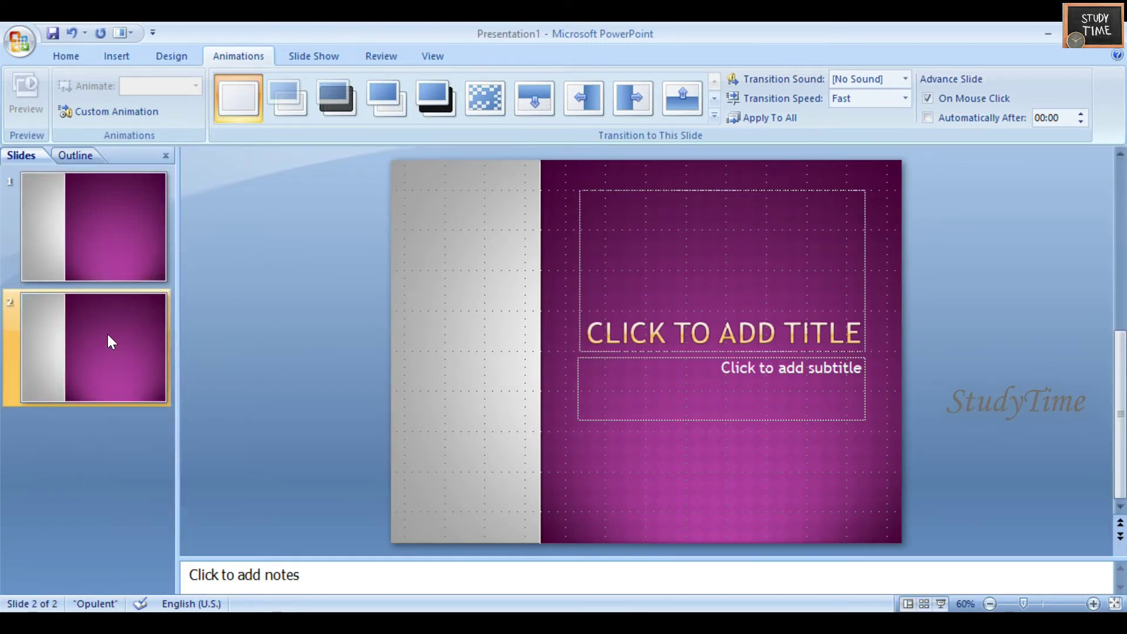
{"action": "right_click", "coordinate": [110, 335]}
{"action": "left_click", "coordinate": [160, 425]}
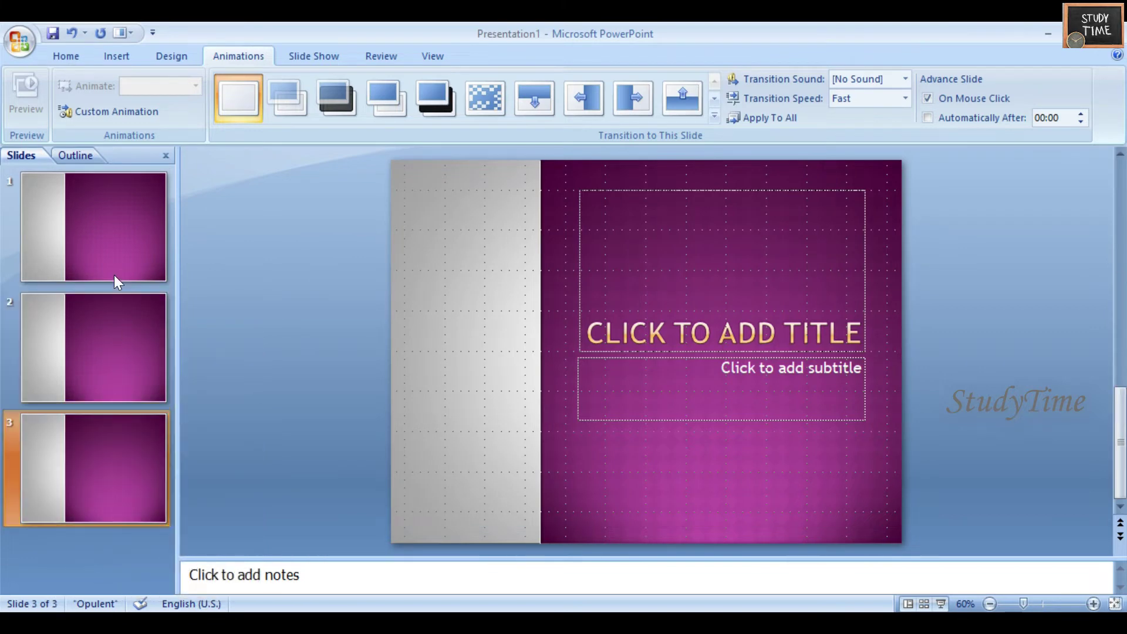
Step: Give slide 1 a Dissolve transition with Cash Register sound at Medium speed
{"action": "left_click", "coordinate": [110, 262]}
{"action": "right_click", "coordinate": [110, 260]}
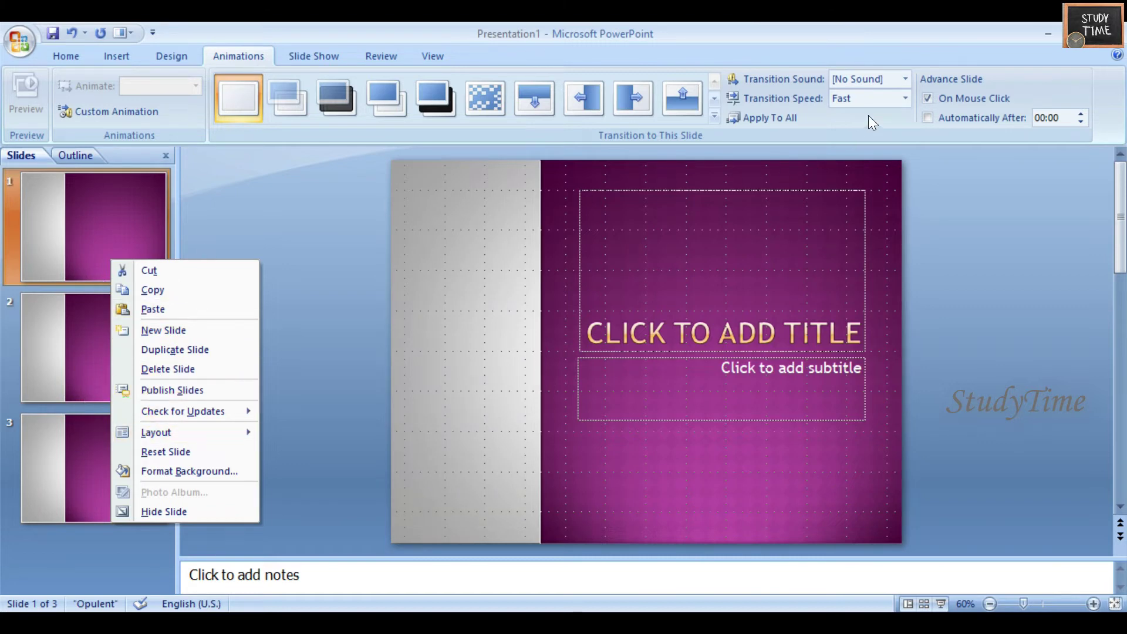
{"action": "left_click", "coordinate": [492, 109]}
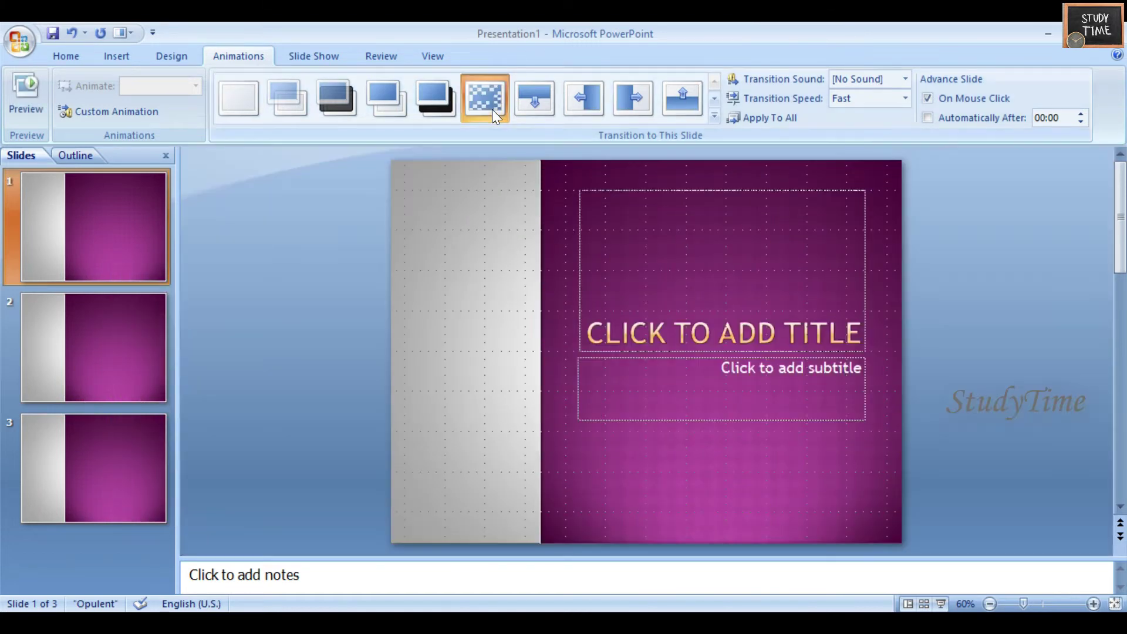
{"action": "left_click", "coordinate": [860, 78]}
{"action": "left_click", "coordinate": [818, 203]}
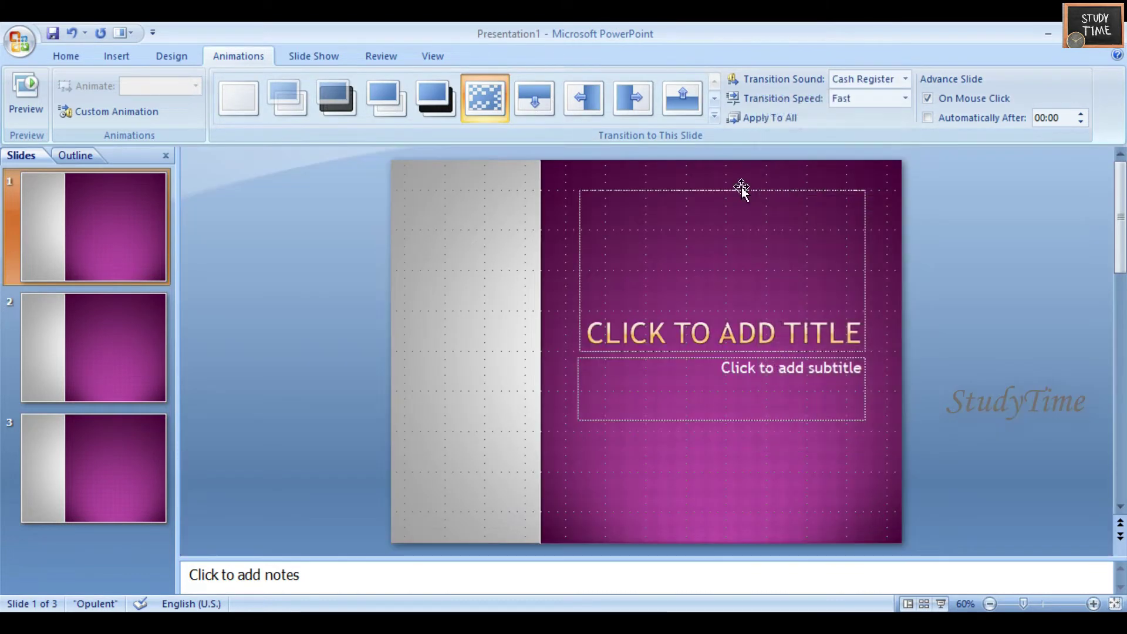
{"action": "left_click", "coordinate": [847, 97]}
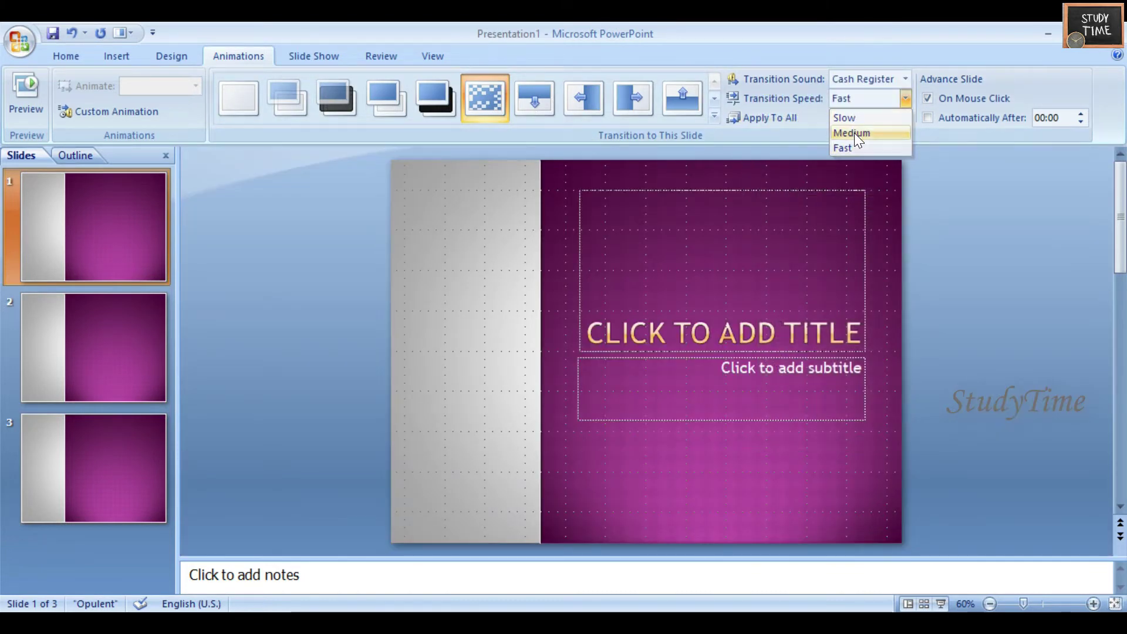
{"action": "left_click", "coordinate": [854, 133]}
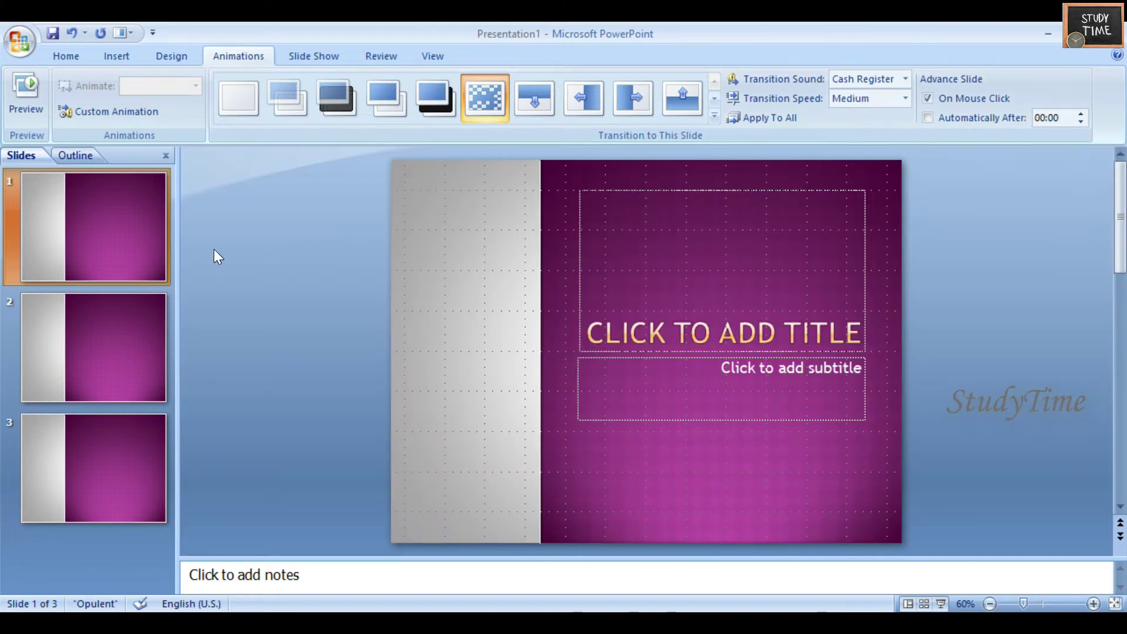
Step: Run the slide show from slide 2 to check it, then exit back to editing
{"action": "left_click", "coordinate": [132, 336]}
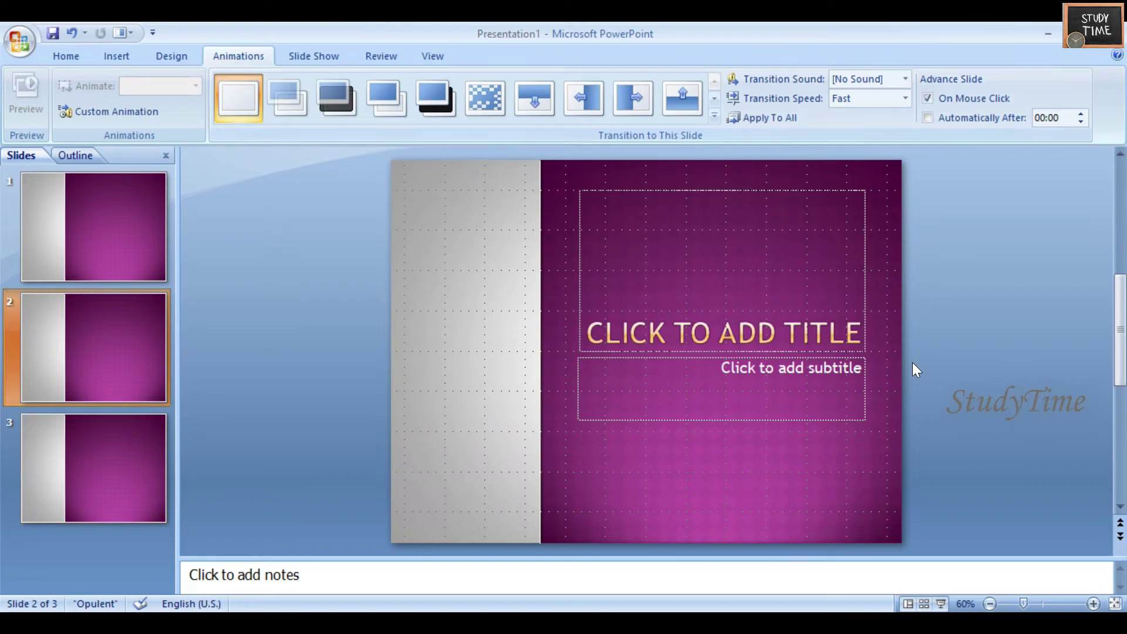
{"action": "left_click", "coordinate": [940, 604]}
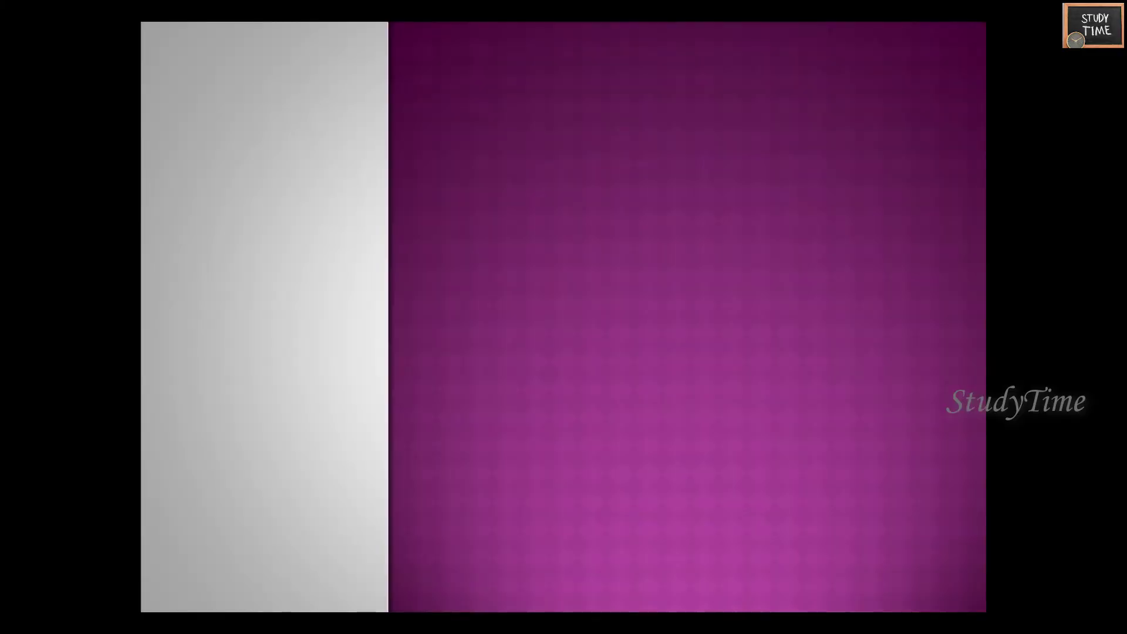
{"action": "key", "text": "space"}
{"action": "key", "text": "Left"}
{"action": "key", "text": "Escape"}
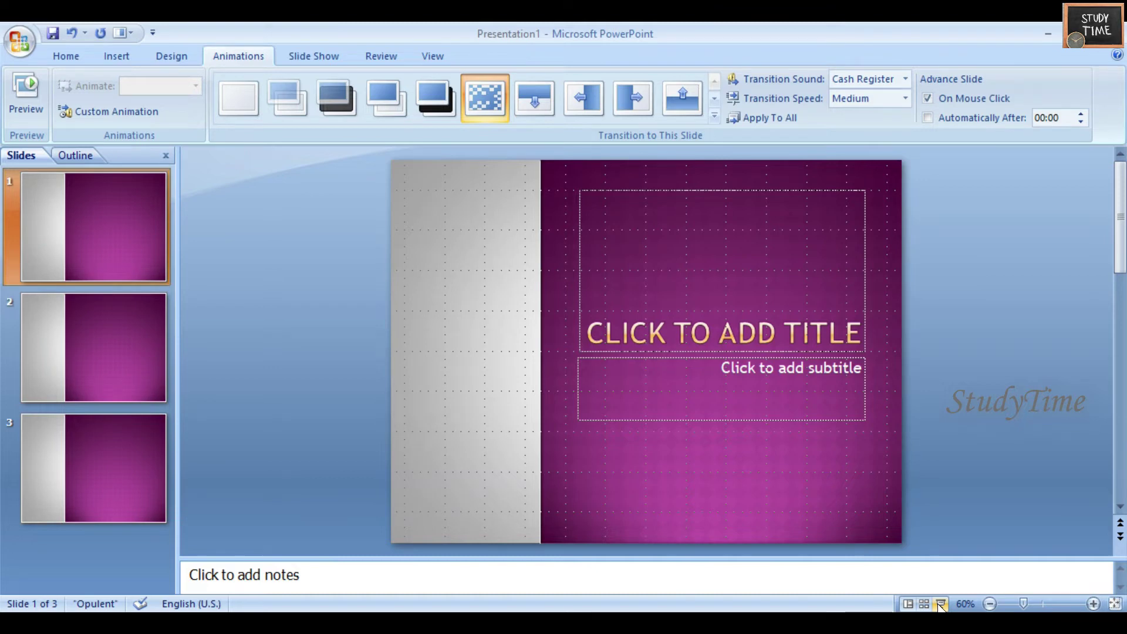
Step: Open Custom Animation and enter 'CLASS 5 - COMPUTER' as slide 1's title
{"action": "left_click", "coordinate": [117, 112]}
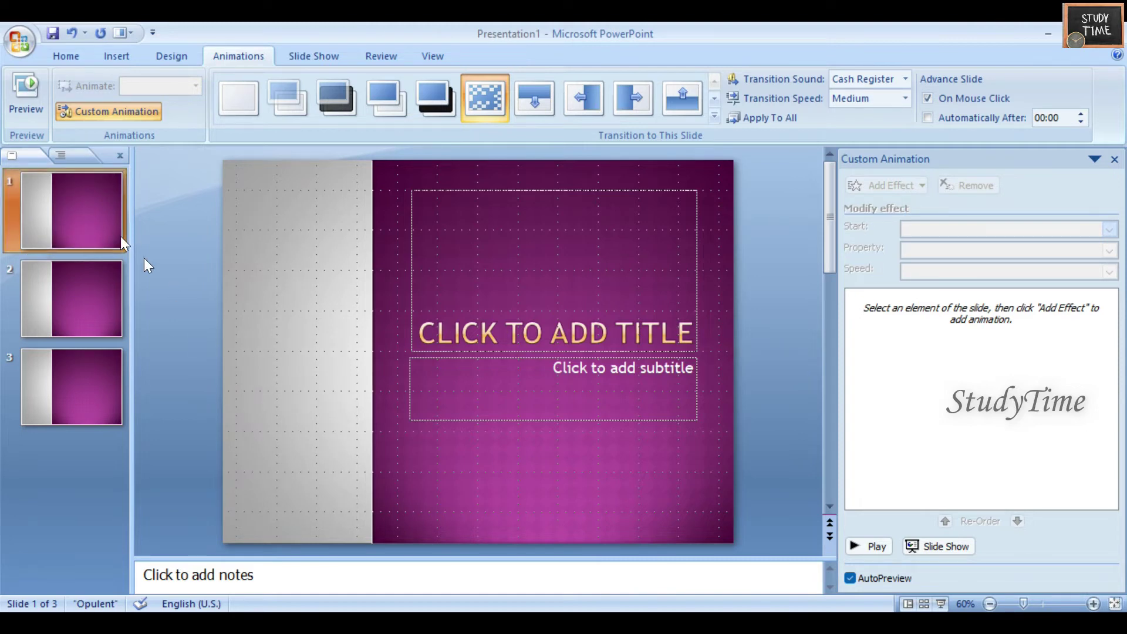
{"action": "left_click", "coordinate": [692, 332]}
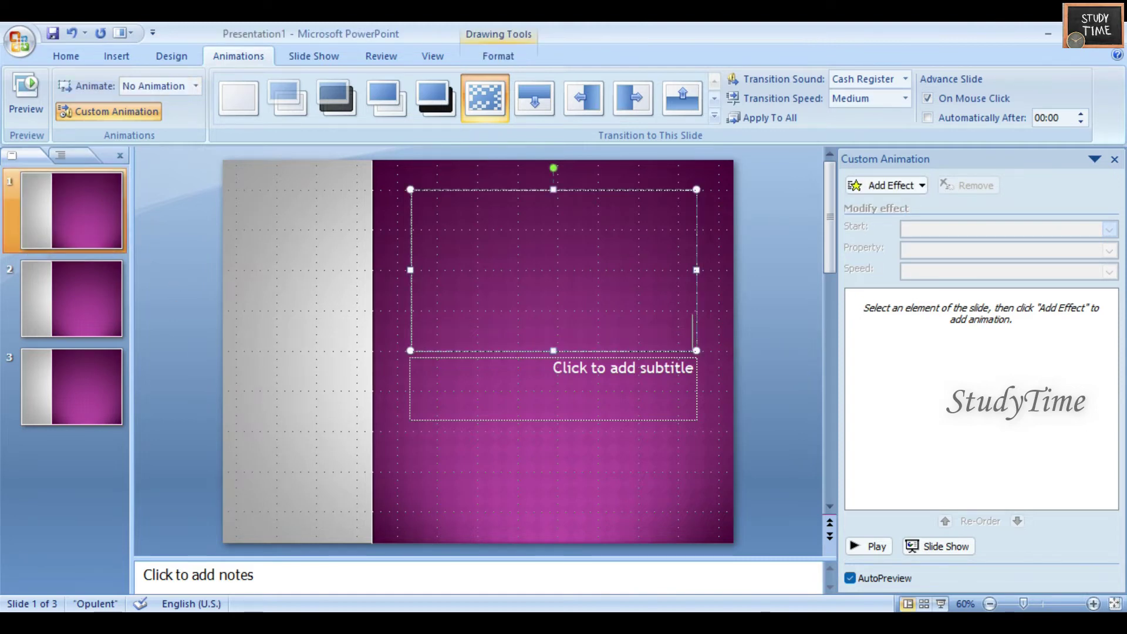
{"action": "type", "text": "CLA"}
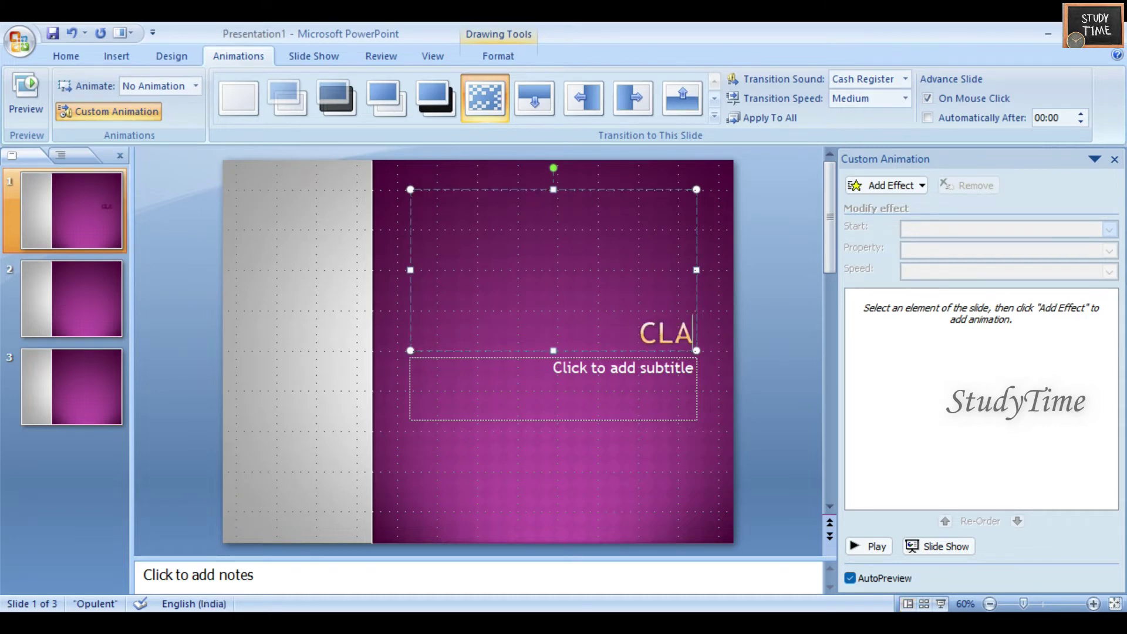
{"action": "type", "text": "SS 5"}
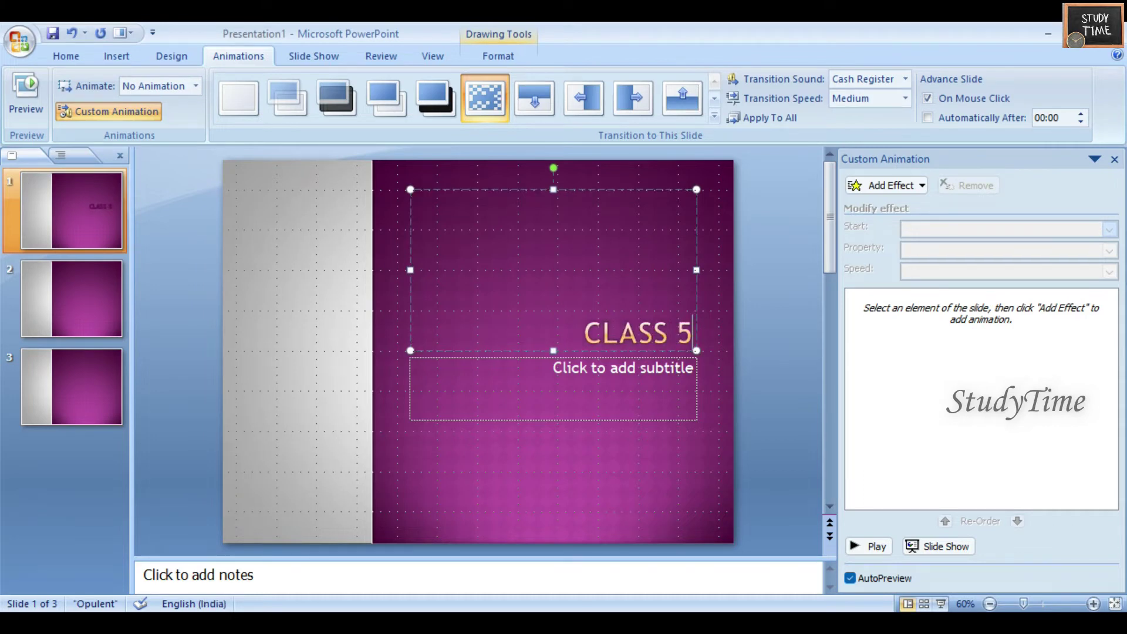
{"action": "type", "text": " - COMPUTER"}
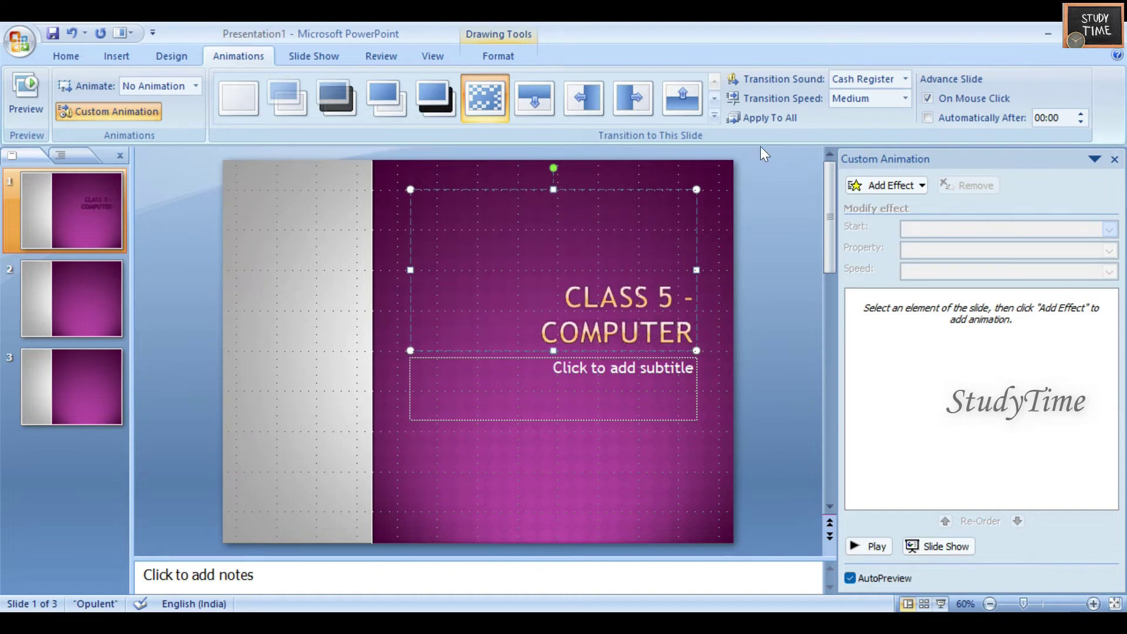
Step: Add a Blinds entrance effect to the title, set transition sound to [No Sound], and preview
{"action": "left_click", "coordinate": [878, 181]}
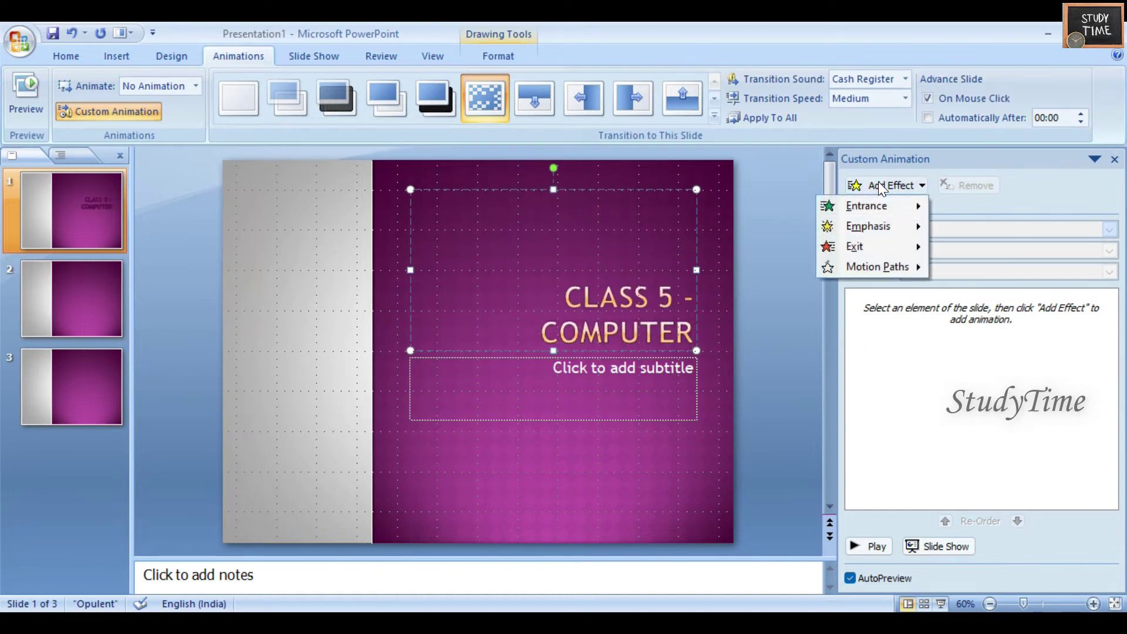
{"action": "mouse_move", "coordinate": [879, 203]}
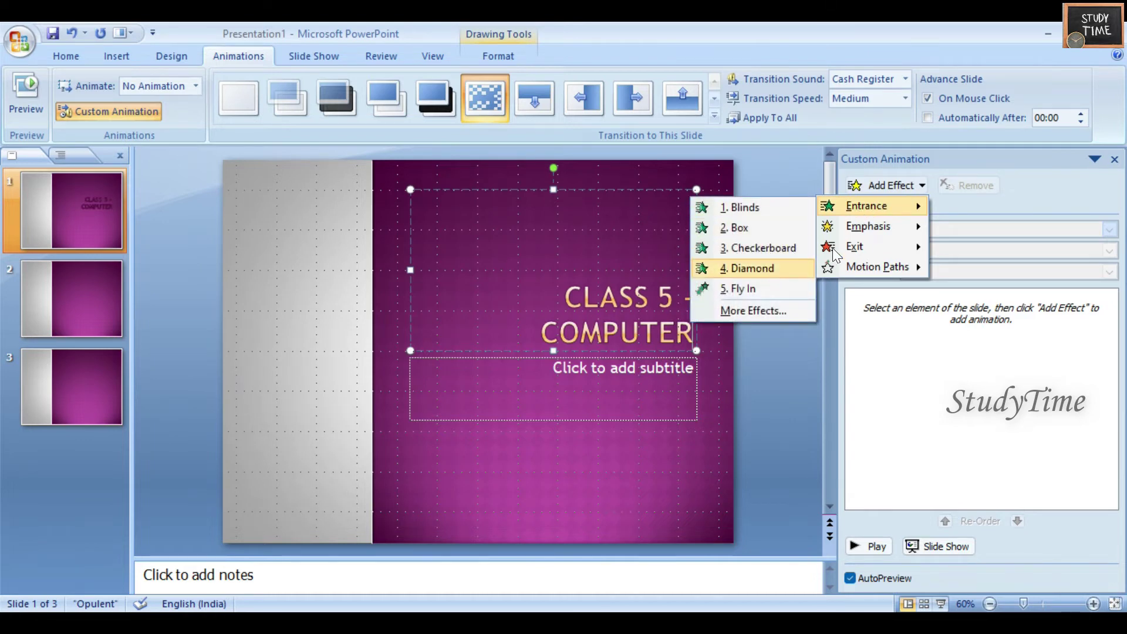
{"action": "left_click", "coordinate": [771, 210]}
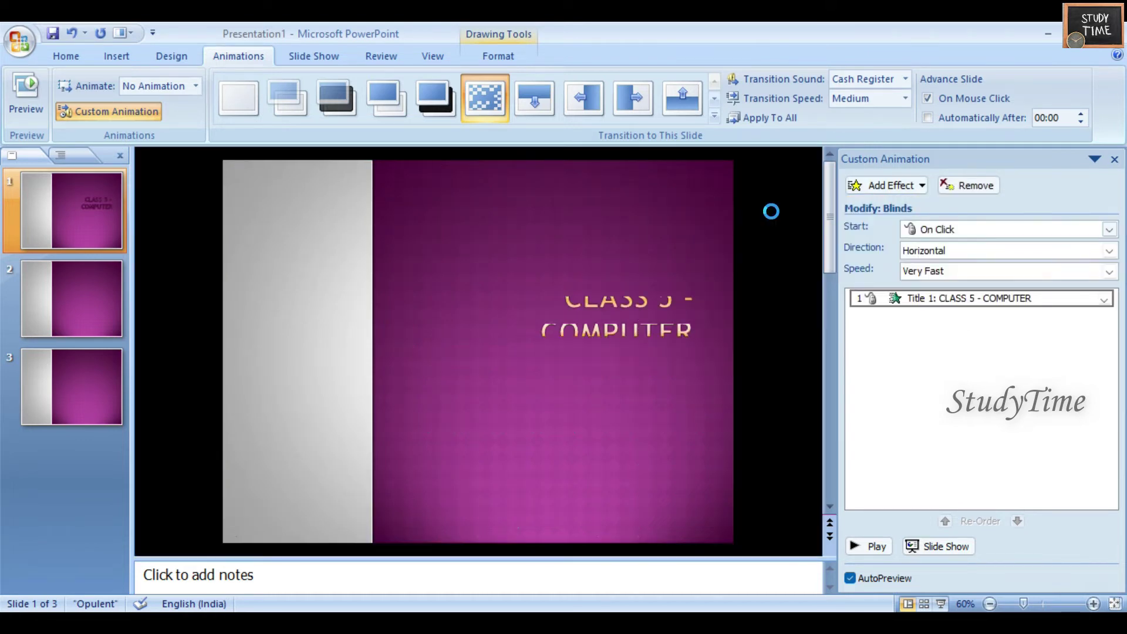
{"action": "left_click", "coordinate": [883, 79]}
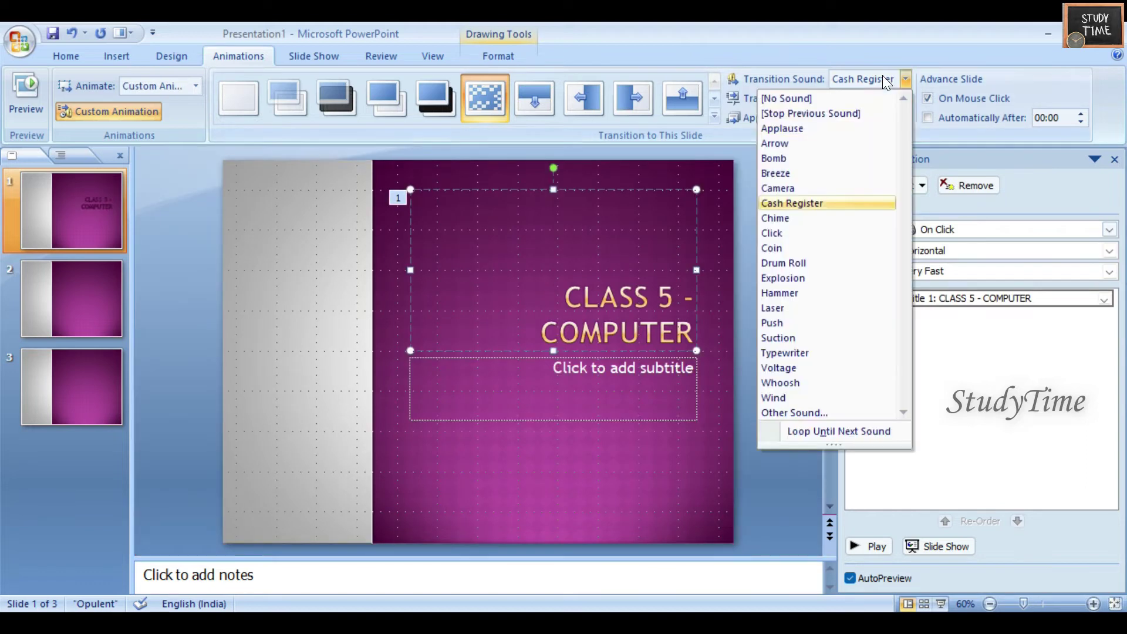
{"action": "left_click", "coordinate": [810, 99]}
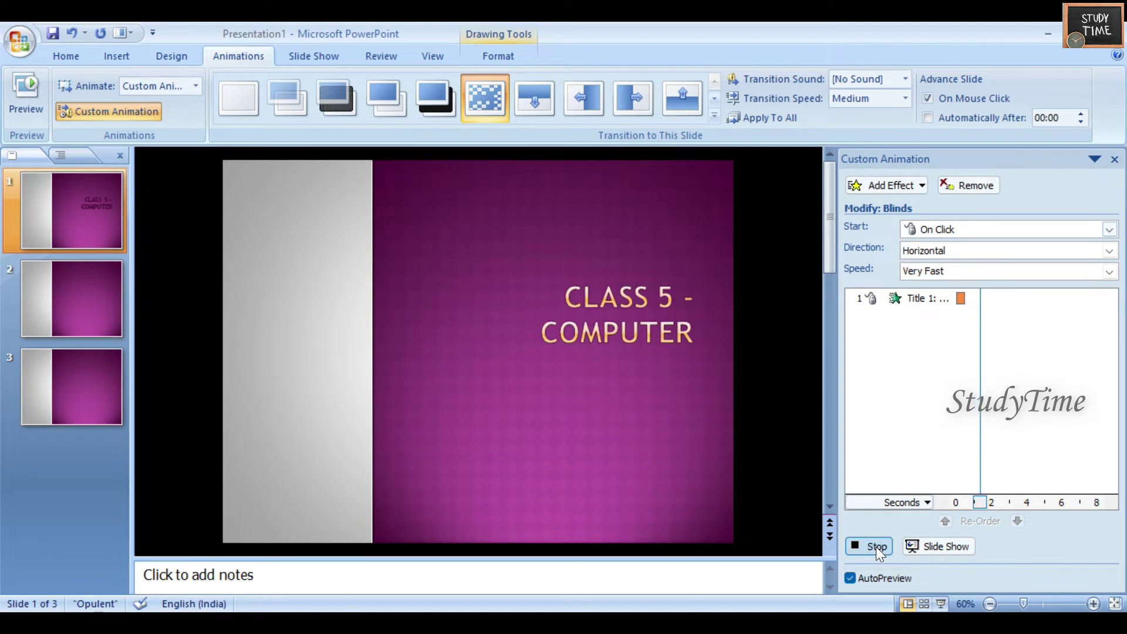
{"action": "left_click", "coordinate": [876, 547]}
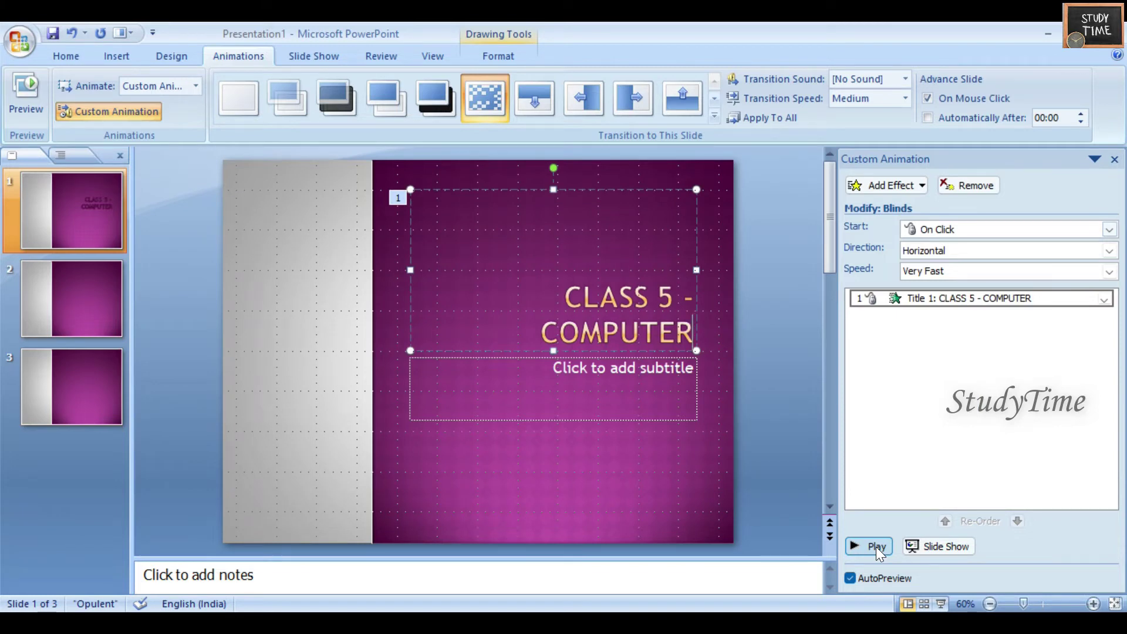
Step: Confirm the animation keeps Start On Click, Direction Horizontal and Speed Very Fast
{"action": "left_click", "coordinate": [928, 231]}
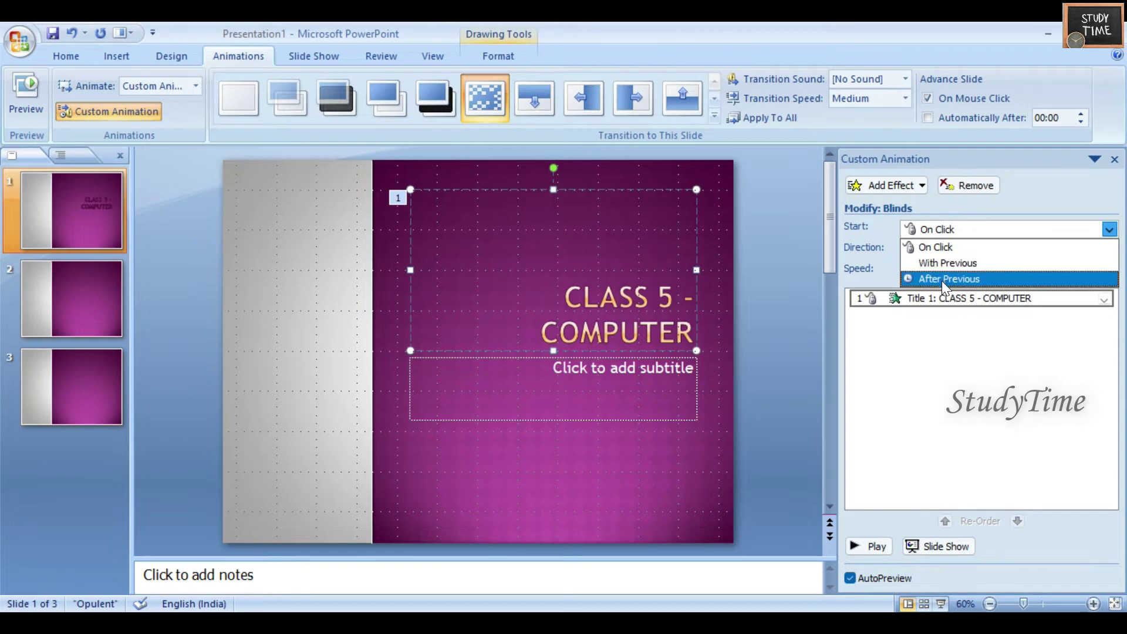
{"action": "left_click", "coordinate": [942, 358]}
{"action": "left_click", "coordinate": [927, 250]}
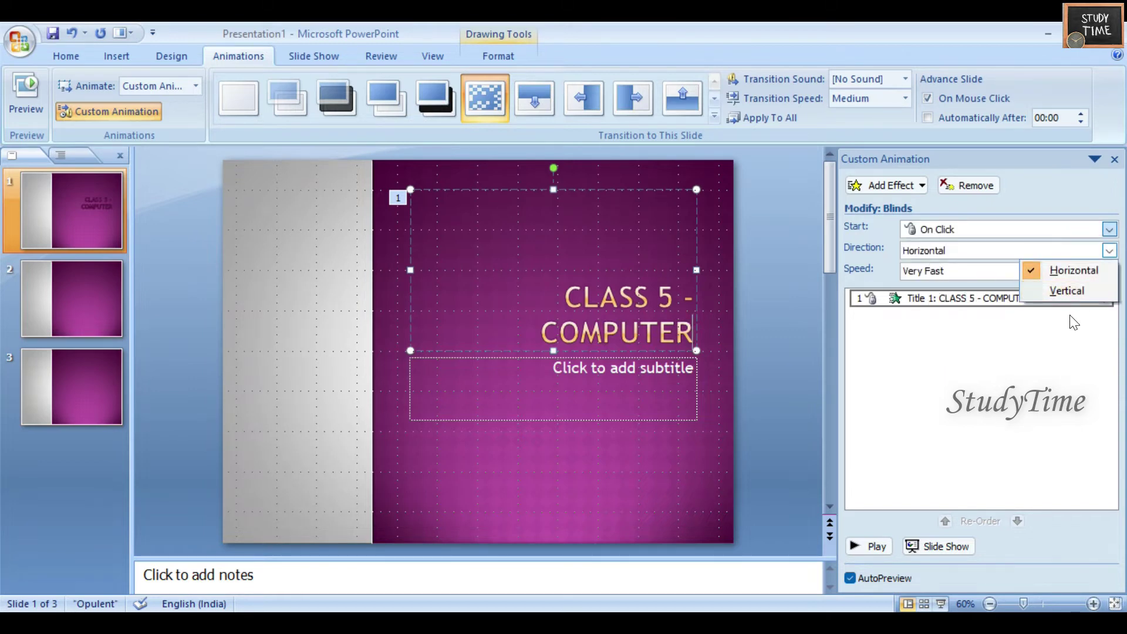
{"action": "left_click", "coordinate": [949, 276]}
{"action": "left_click", "coordinate": [948, 275]}
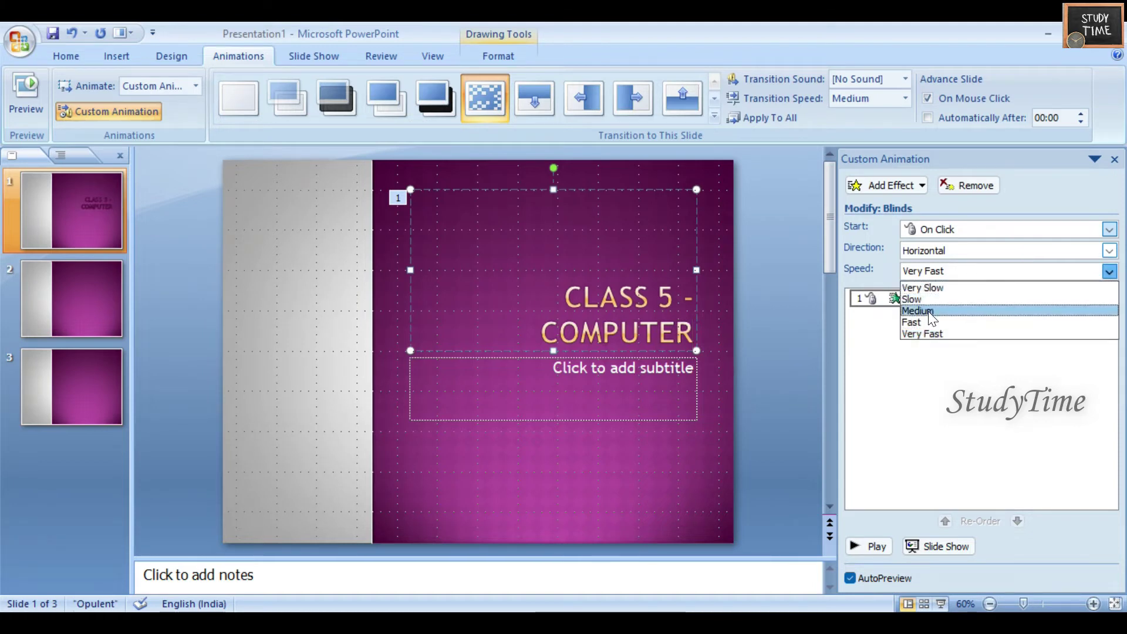
{"action": "left_click", "coordinate": [952, 381]}
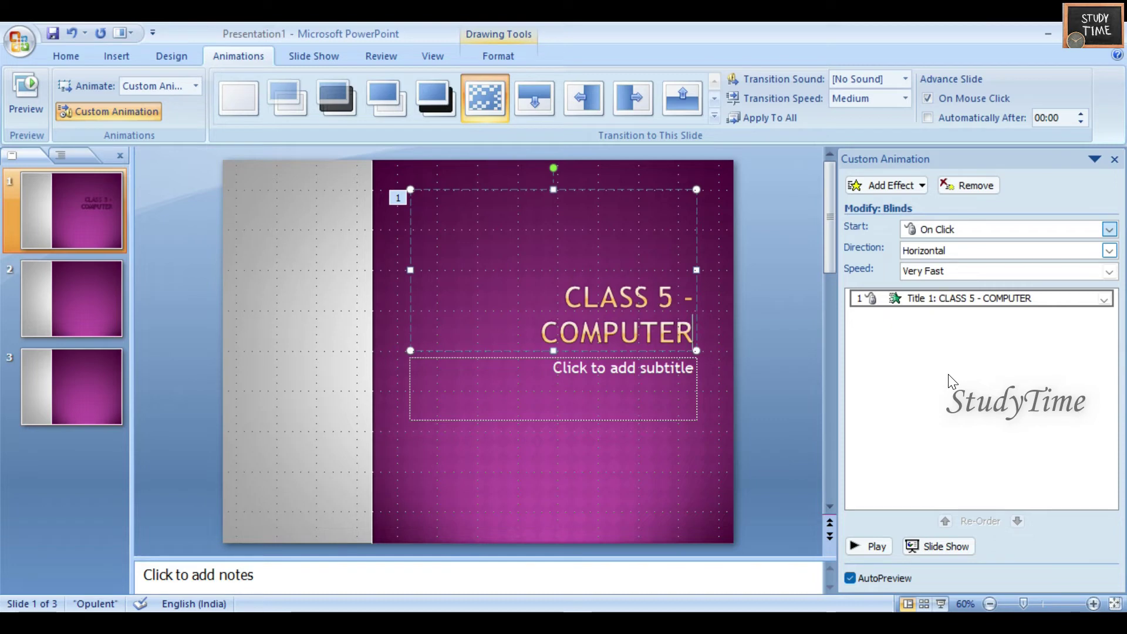
Step: Save as CLASS 5 - COMPUTER.pptx and show the three slides in Slide Sorter view
{"action": "left_click", "coordinate": [437, 53]}
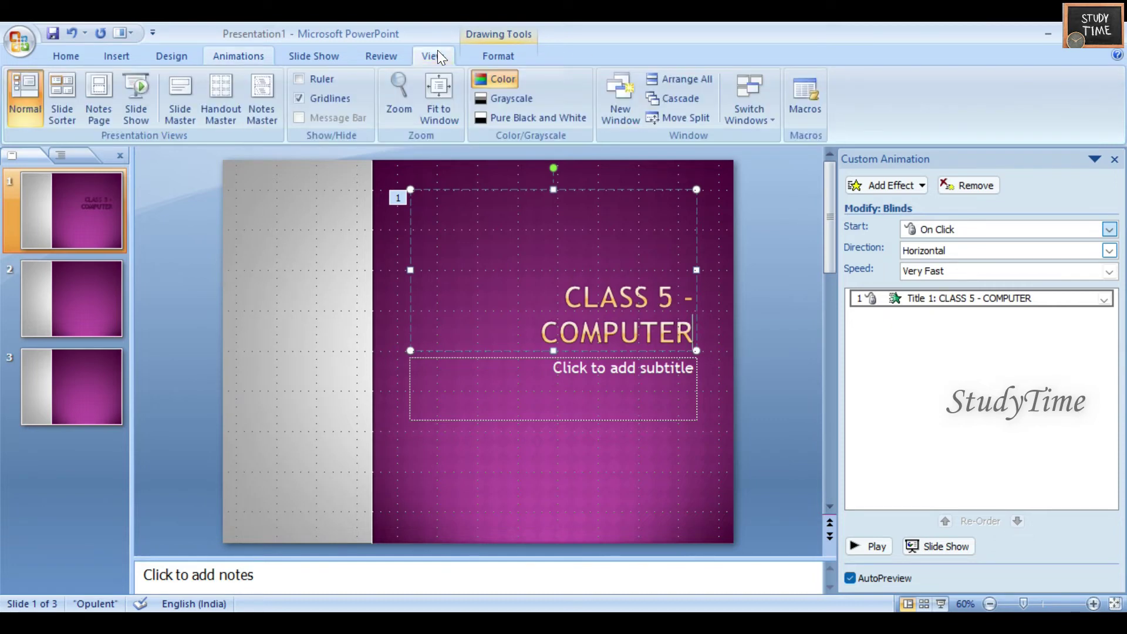
{"action": "left_click", "coordinate": [58, 99]}
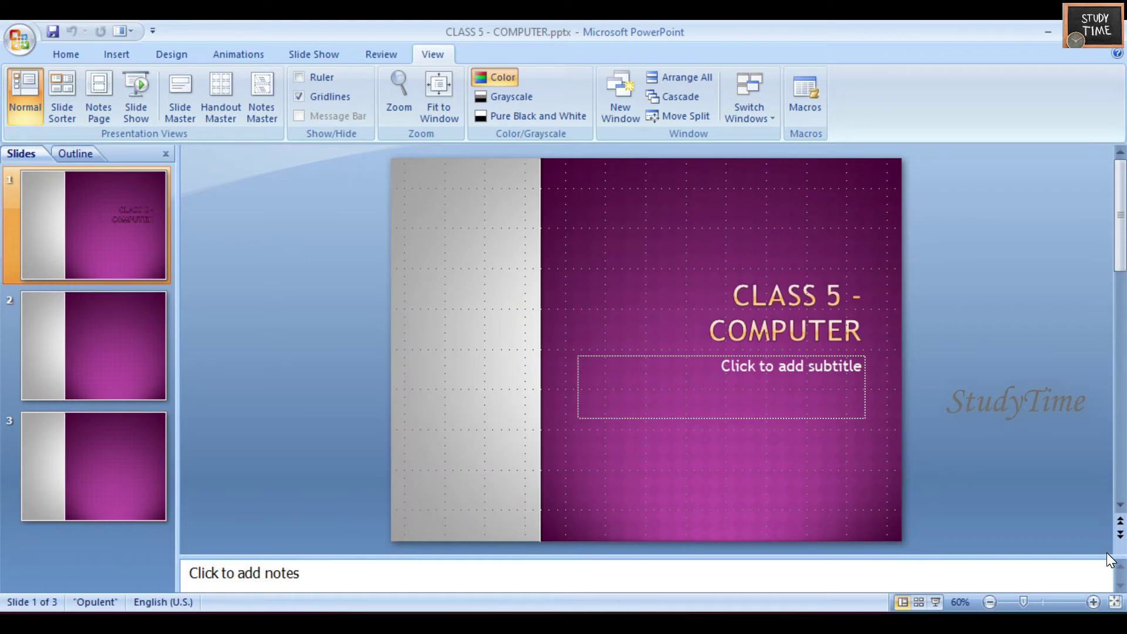
{"action": "left_click", "coordinate": [71, 114]}
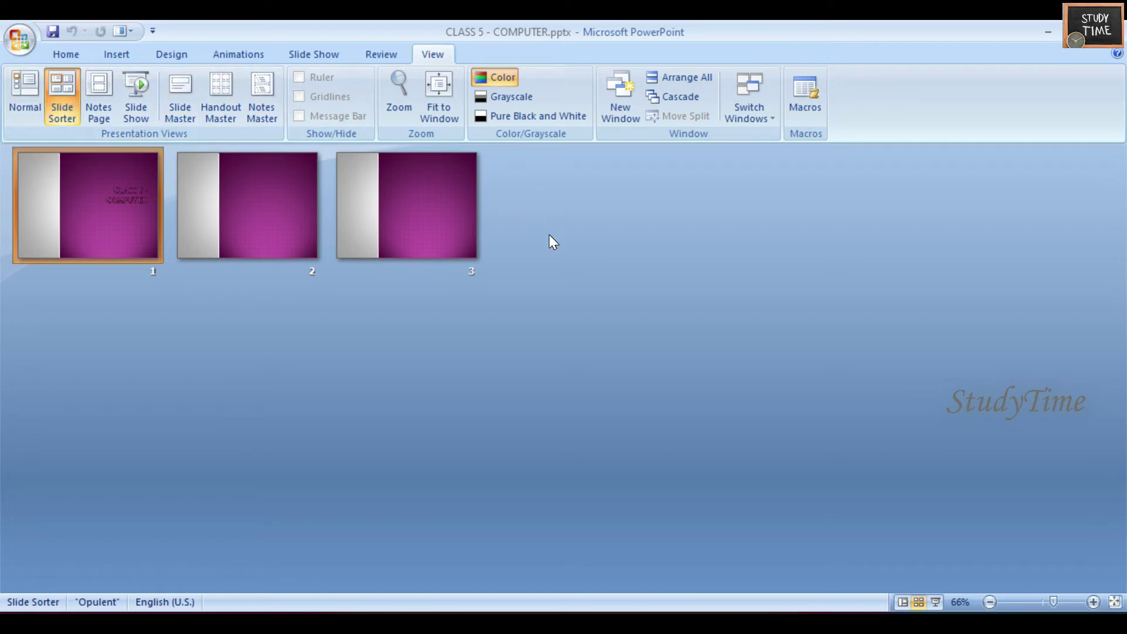
{"action": "left_click", "coordinate": [316, 55]}
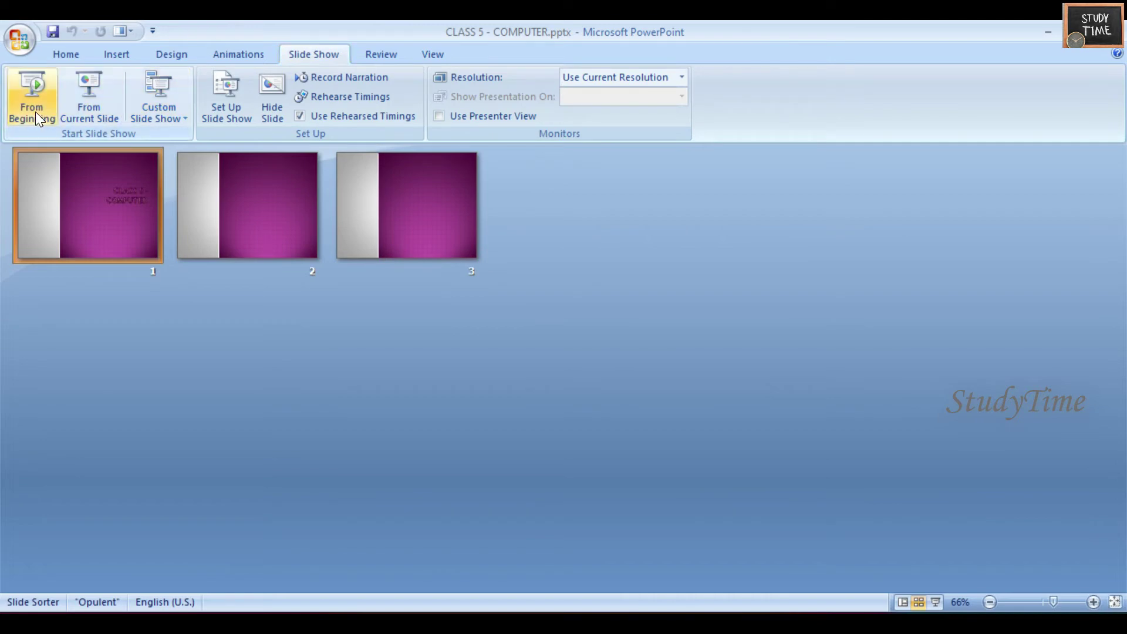
{"action": "left_click", "coordinate": [32, 96]}
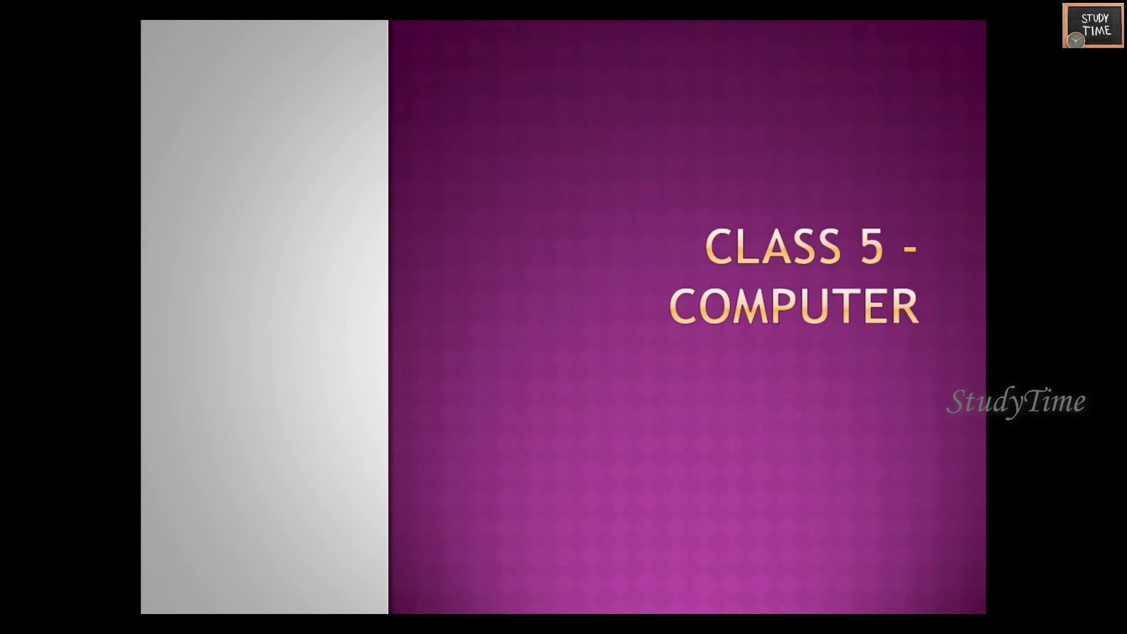
{"action": "key", "text": "Right"}
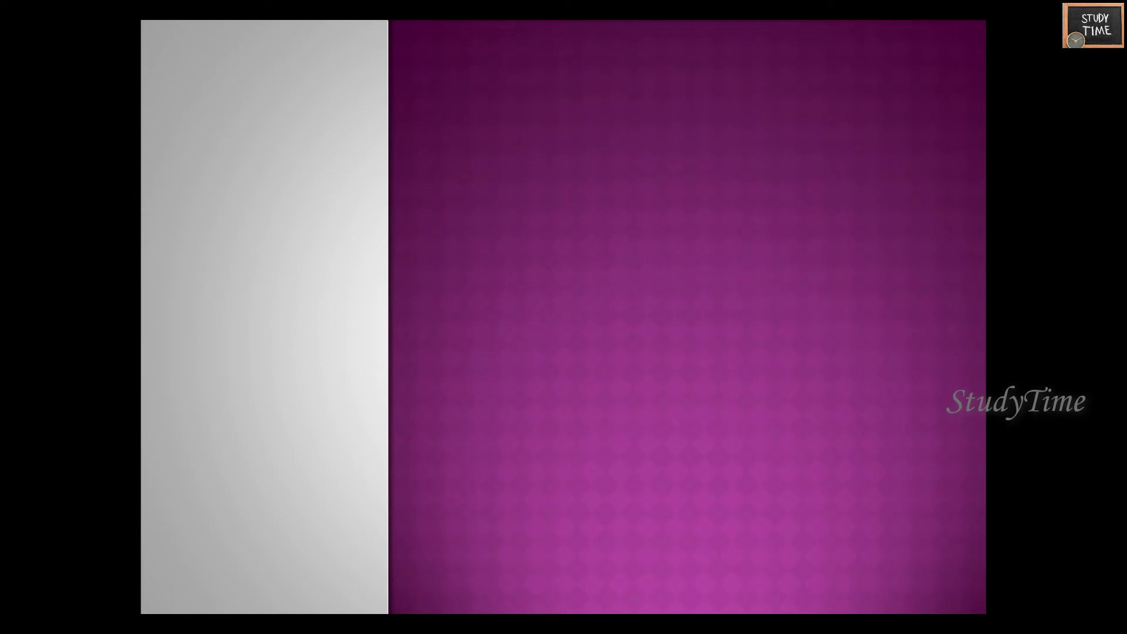
{"action": "key", "text": "Escape"}
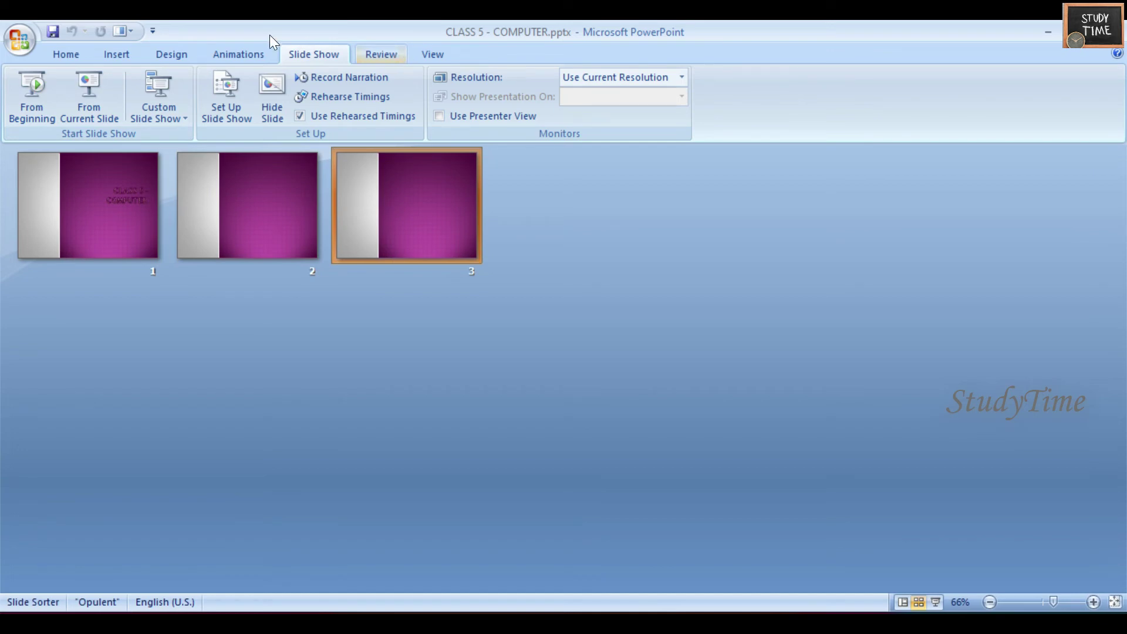
{"action": "left_click", "coordinate": [72, 55]}
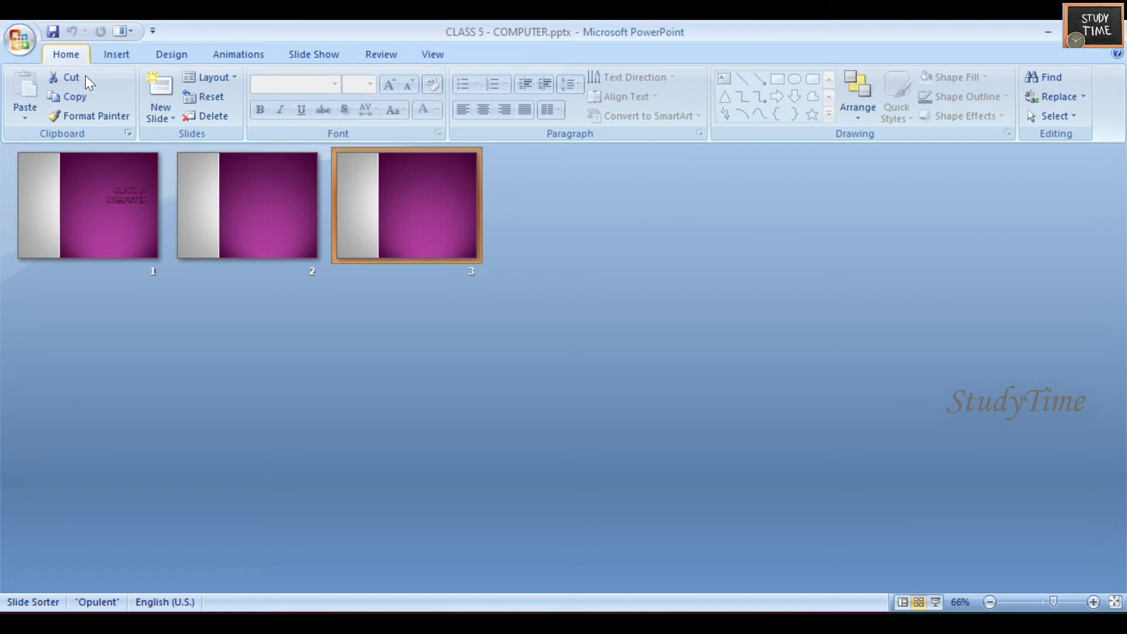
{"action": "left_click", "coordinate": [17, 37]}
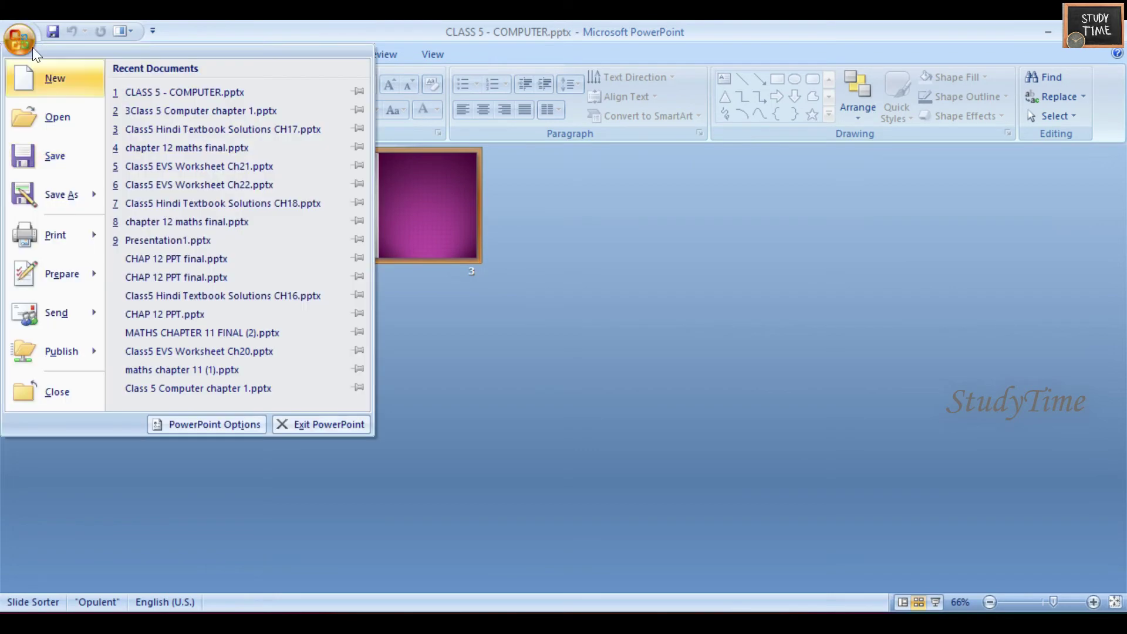
{"action": "mouse_move", "coordinate": [80, 234]}
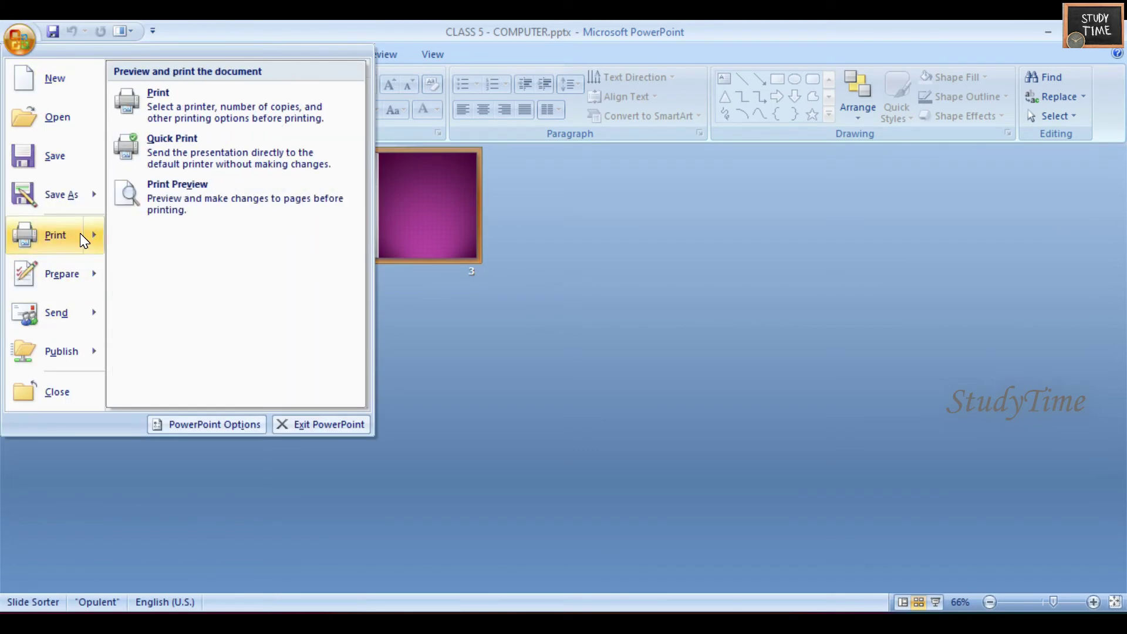
{"action": "left_click", "coordinate": [162, 213]}
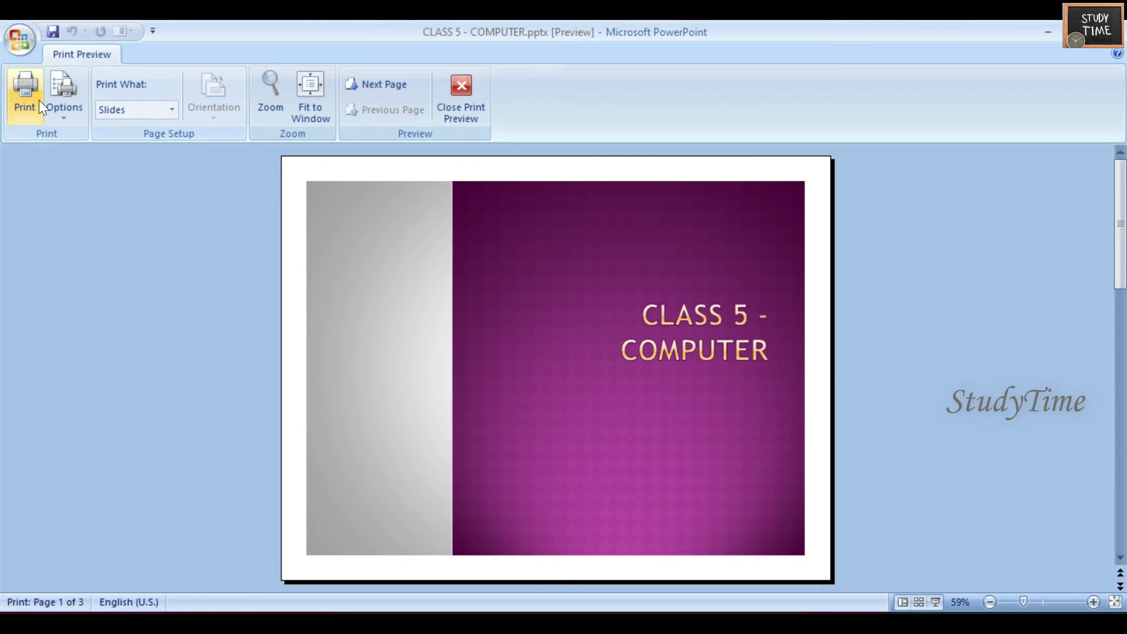
{"action": "left_click", "coordinate": [62, 108]}
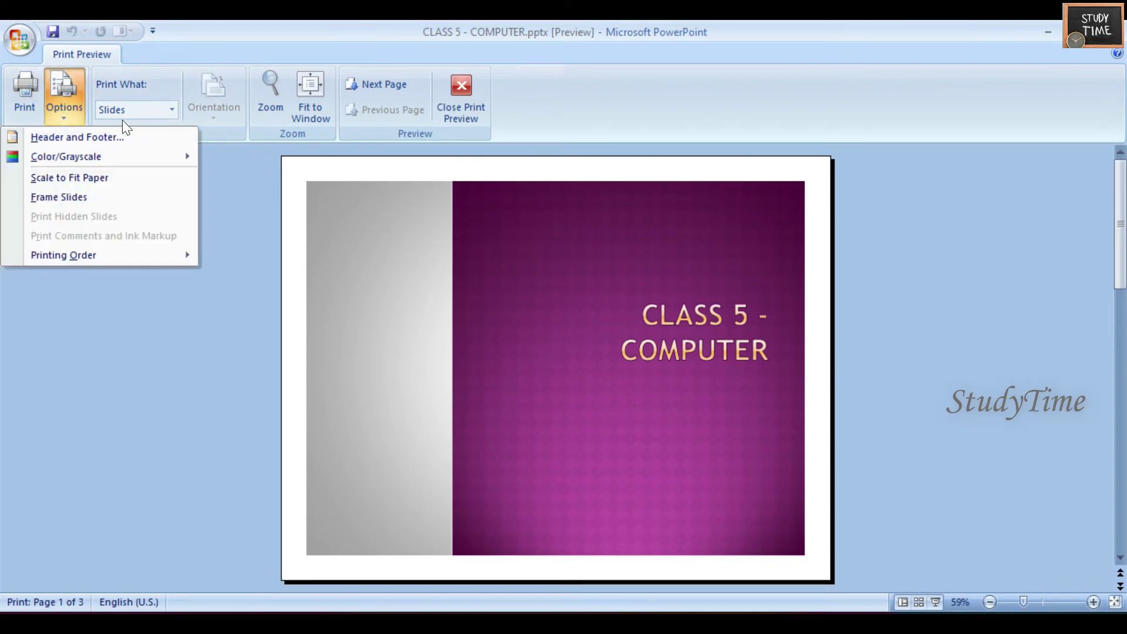
{"action": "left_click", "coordinate": [150, 112]}
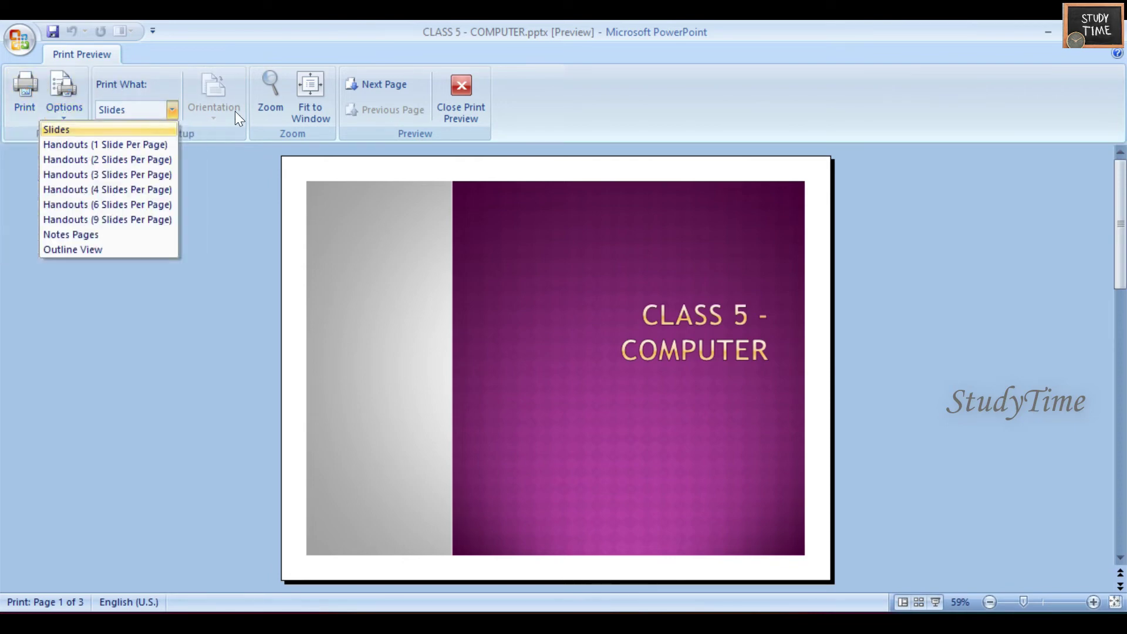
{"action": "left_click", "coordinate": [303, 114]}
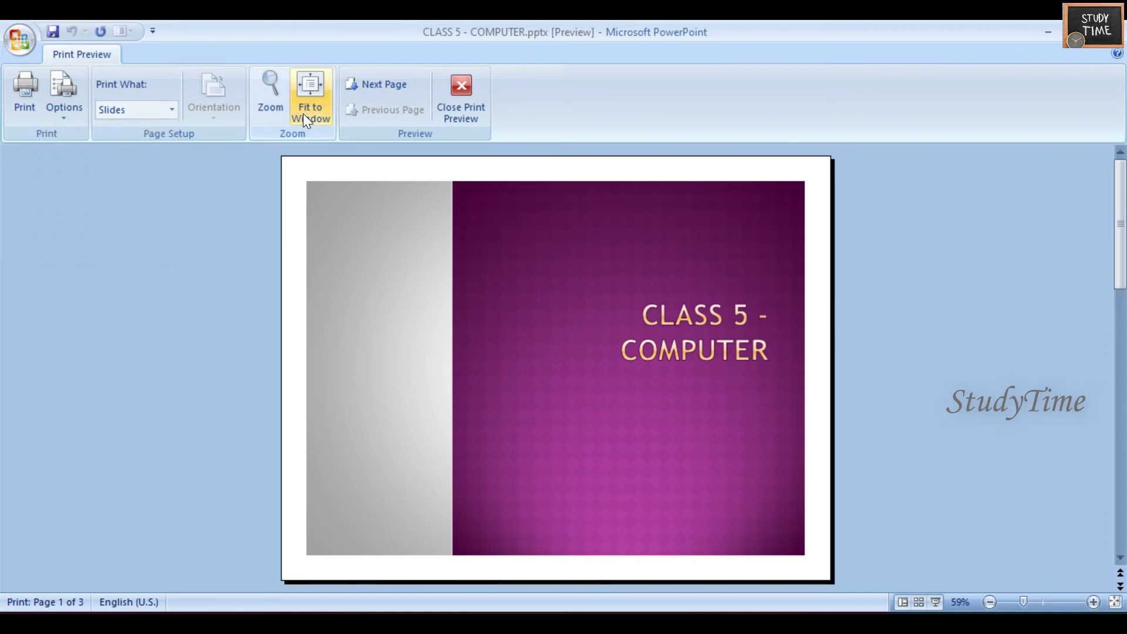
{"action": "left_click", "coordinate": [368, 86]}
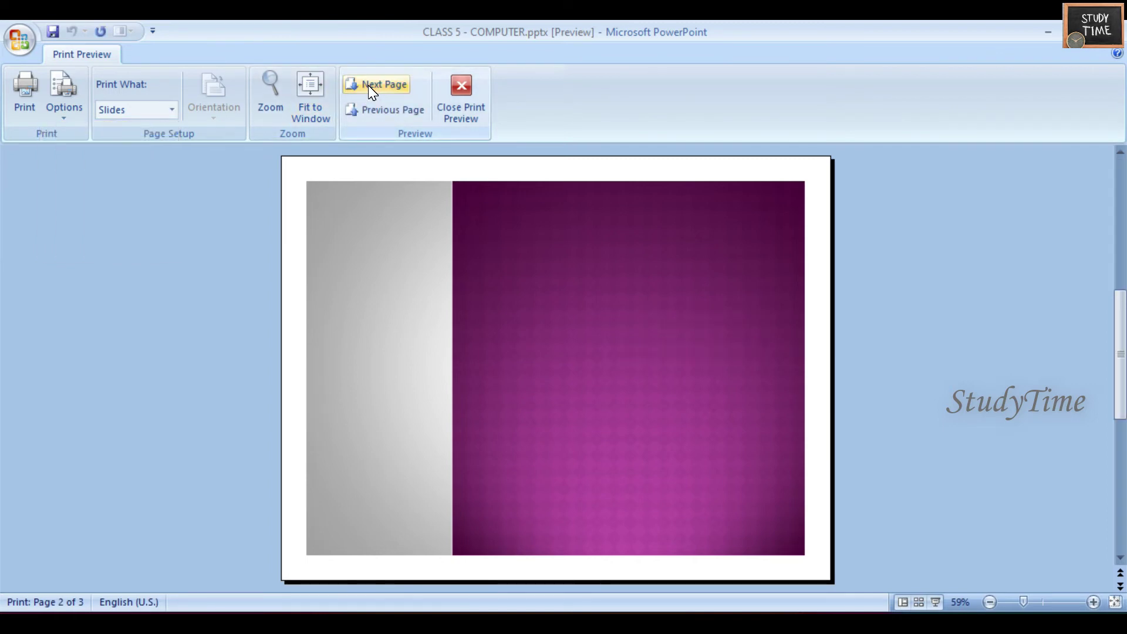
{"action": "left_click", "coordinate": [368, 107]}
{"action": "left_click", "coordinate": [369, 85]}
{"action": "left_click", "coordinate": [365, 108]}
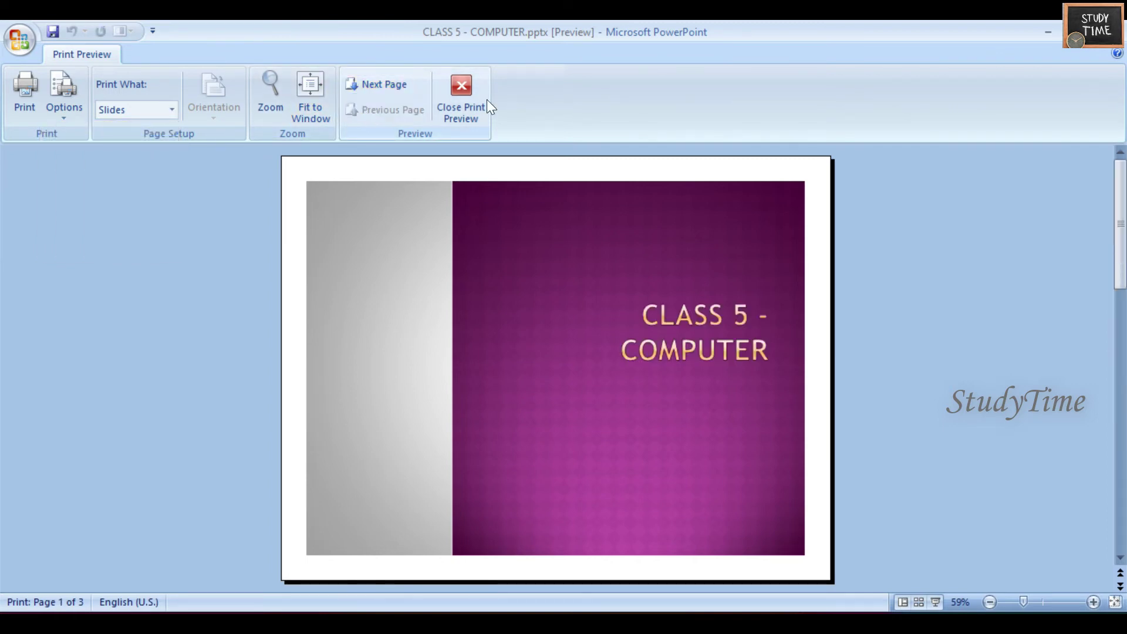
{"action": "left_click", "coordinate": [474, 101]}
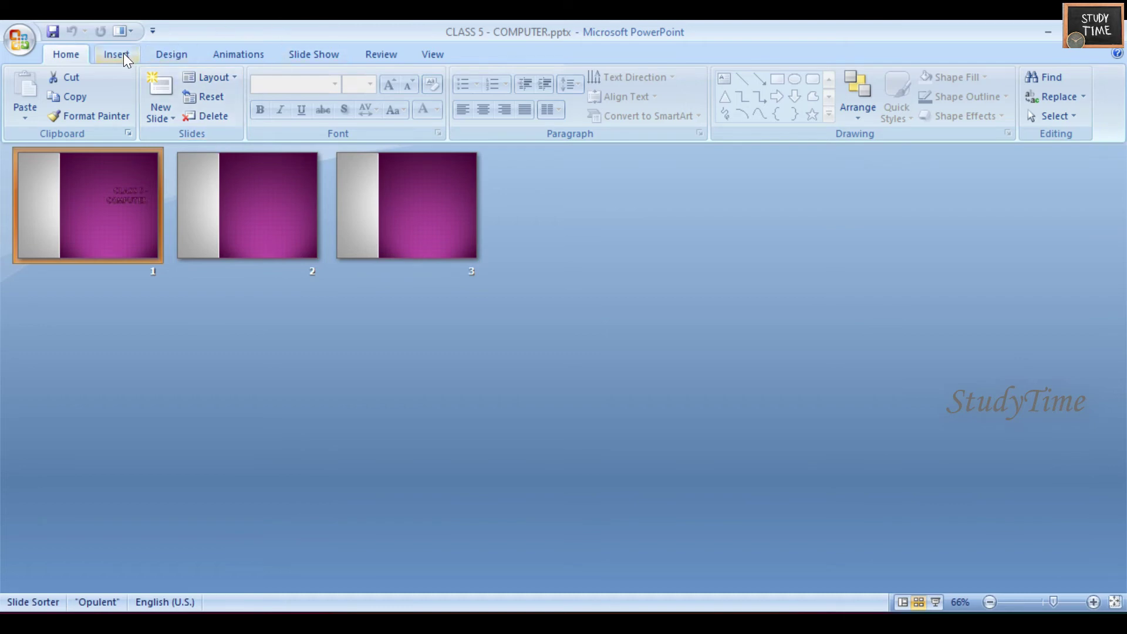
Step: Keep Page Setup at landscape On-screen Show (4:3), 25.4 × 19.05 cm
{"action": "left_click", "coordinate": [183, 54]}
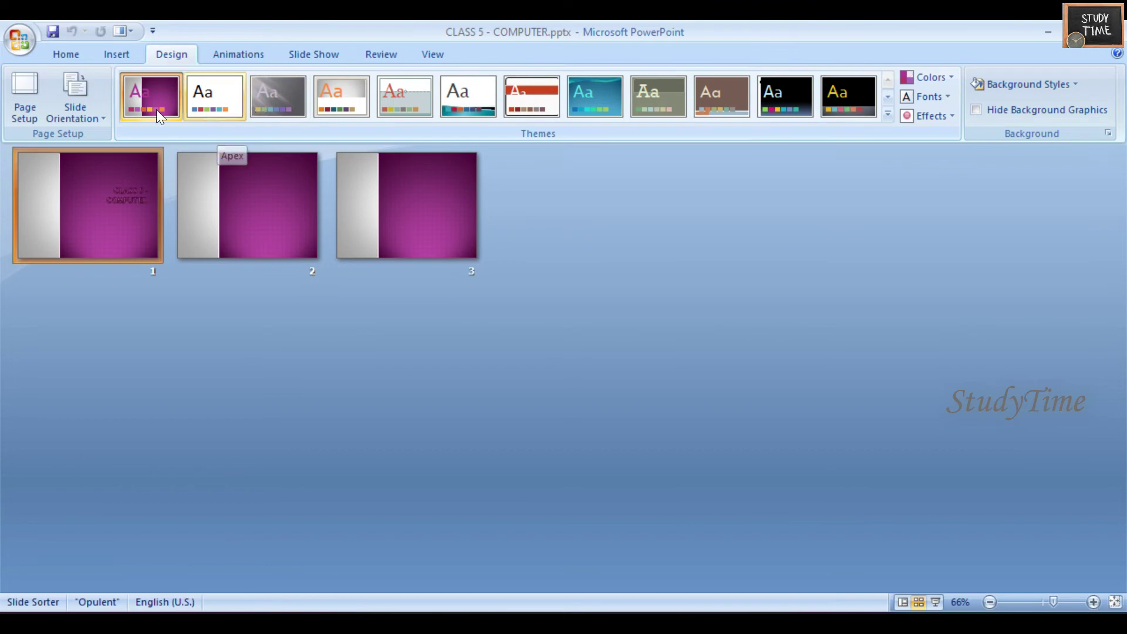
{"action": "left_click", "coordinate": [95, 114]}
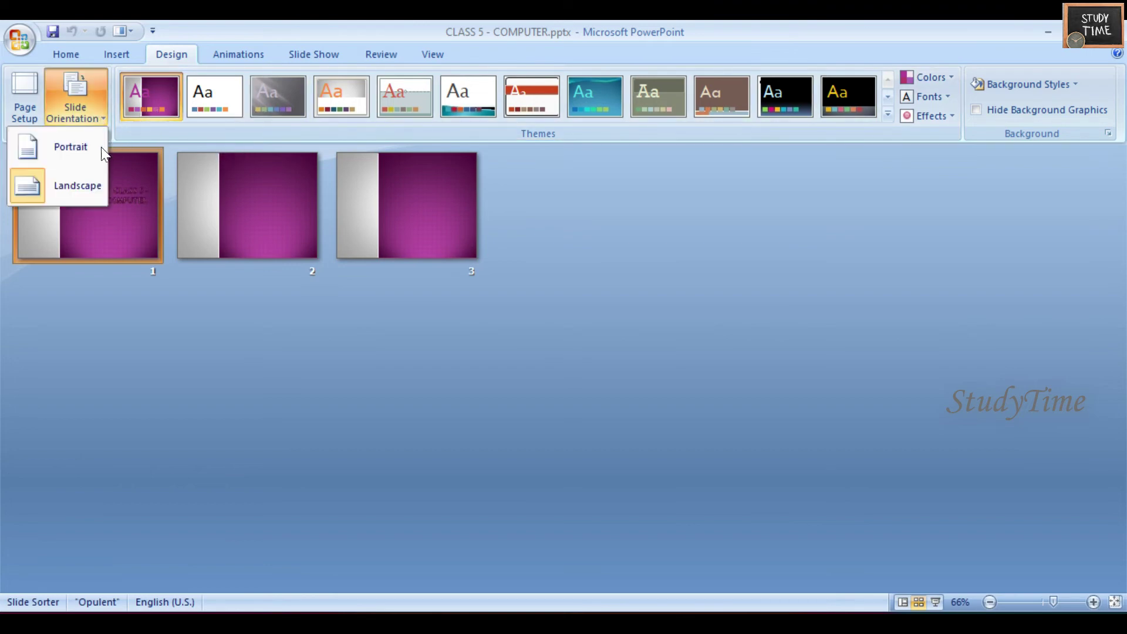
{"action": "left_click", "coordinate": [27, 115]}
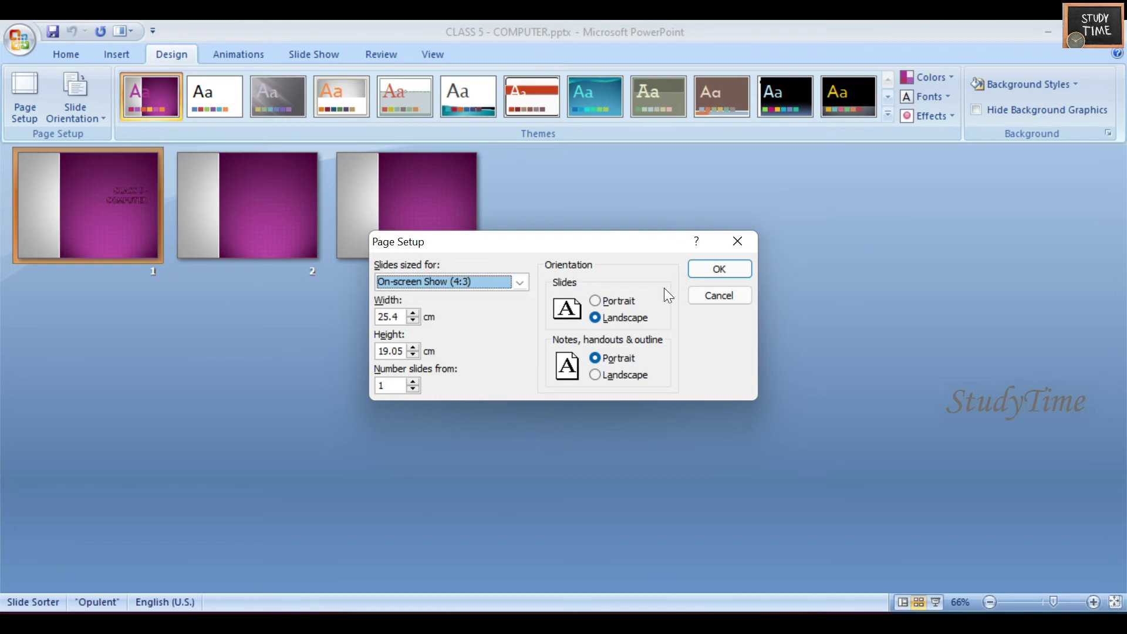
{"action": "left_click", "coordinate": [723, 267]}
{"action": "left_click", "coordinate": [20, 47]}
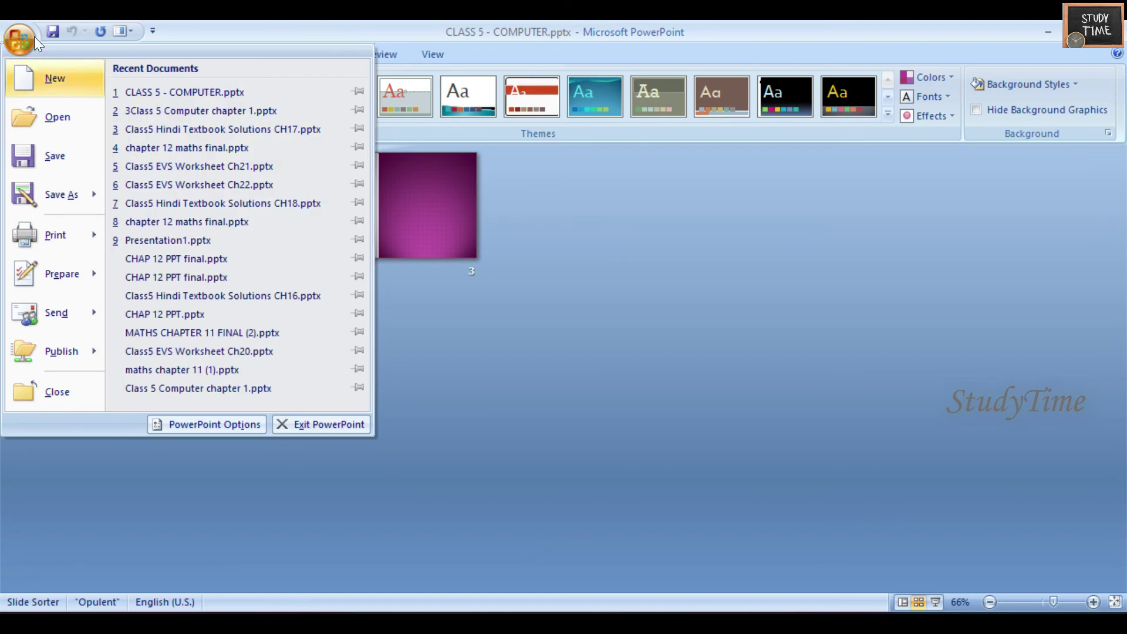
Step: Review print settings: all slides, Slides, Color, one copy, Microsoft Print to PDF, then close
{"action": "mouse_move", "coordinate": [89, 235]}
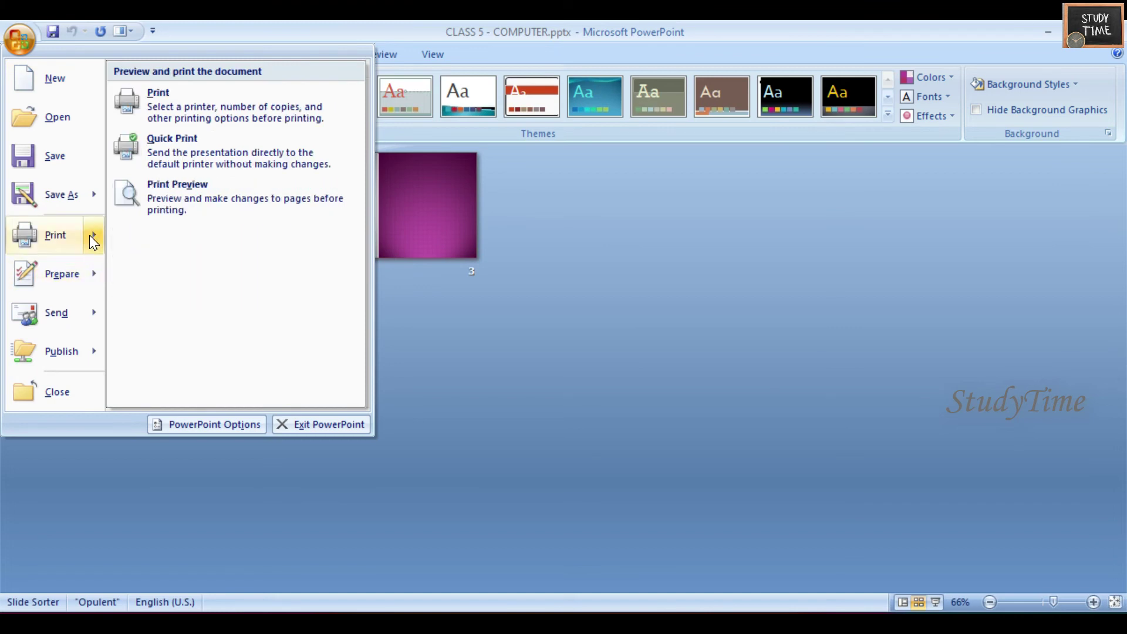
{"action": "left_click", "coordinate": [186, 122]}
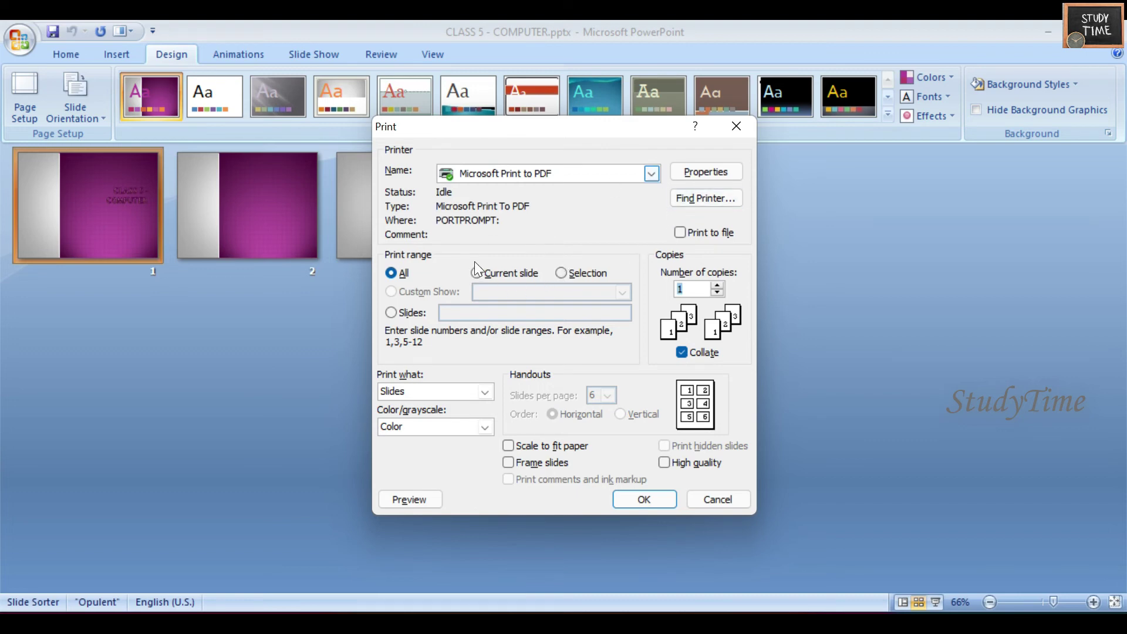
{"action": "left_click", "coordinate": [445, 391]}
{"action": "left_click", "coordinate": [445, 390]}
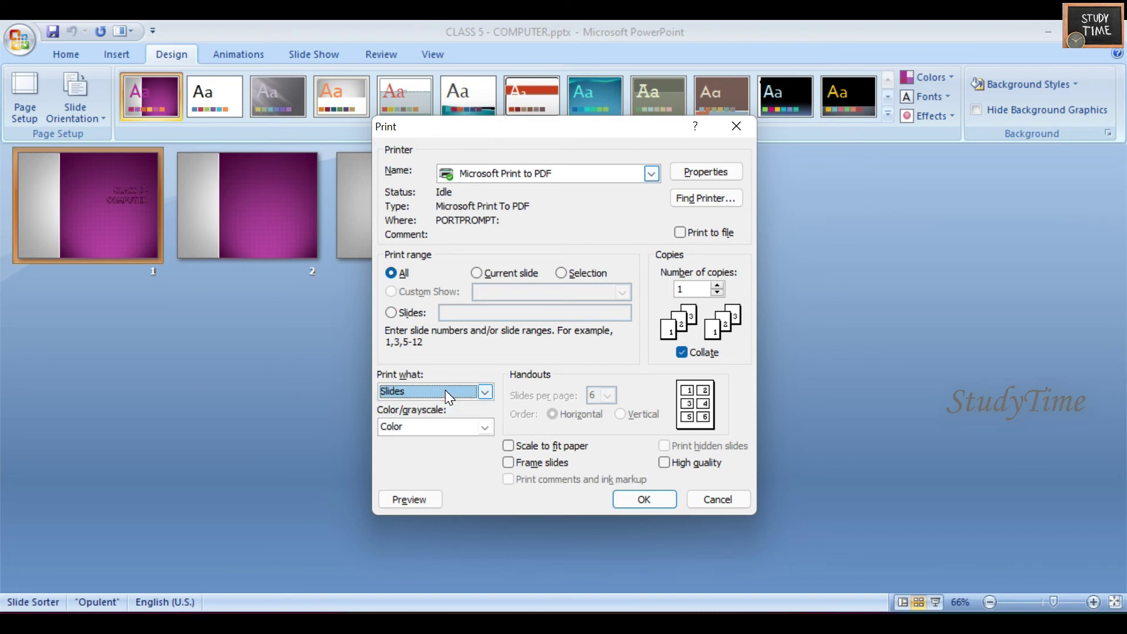
{"action": "left_click", "coordinate": [423, 426]}
{"action": "left_click", "coordinate": [421, 425]}
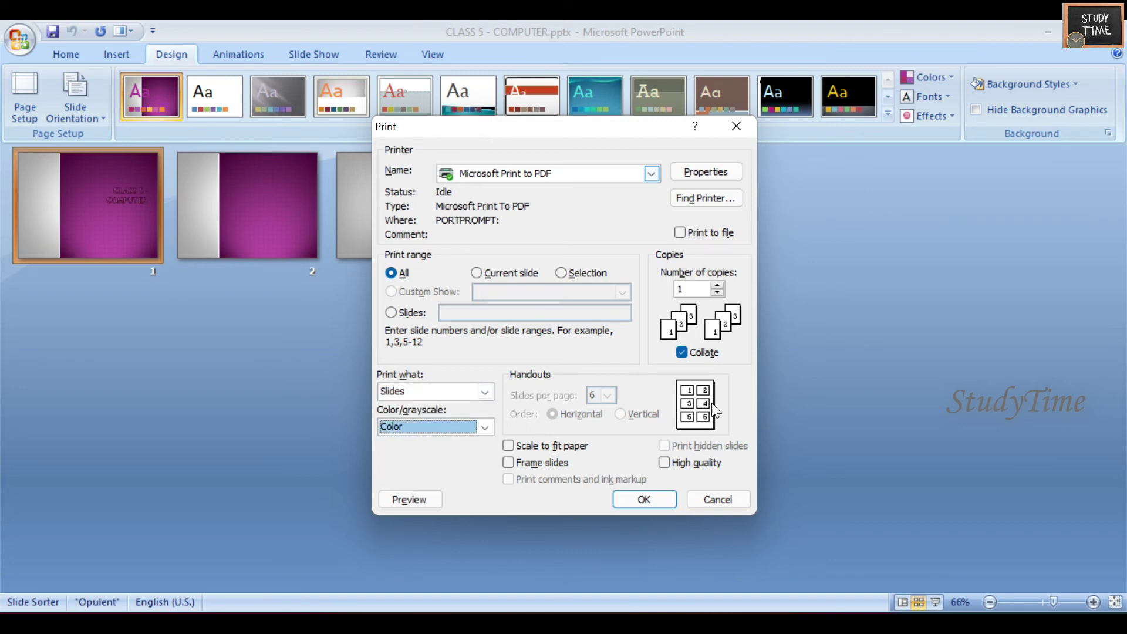
{"action": "left_click", "coordinate": [641, 499]}
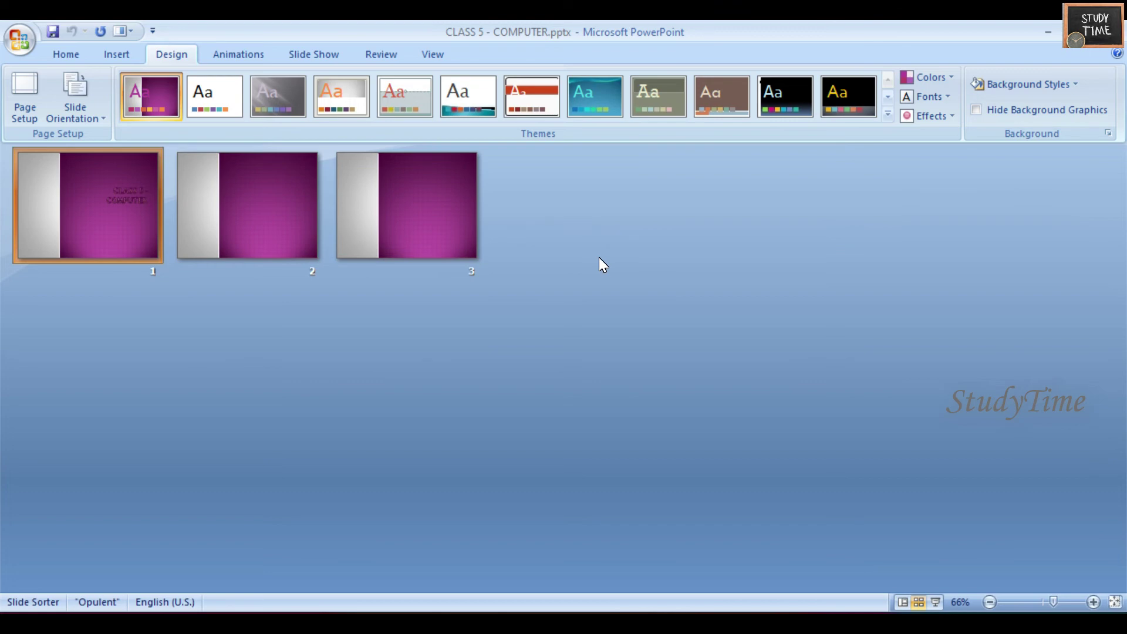
Step: Confirm Set Up Slide Show with Presented by a speaker, All slides and Using timings
{"action": "left_click", "coordinate": [319, 50]}
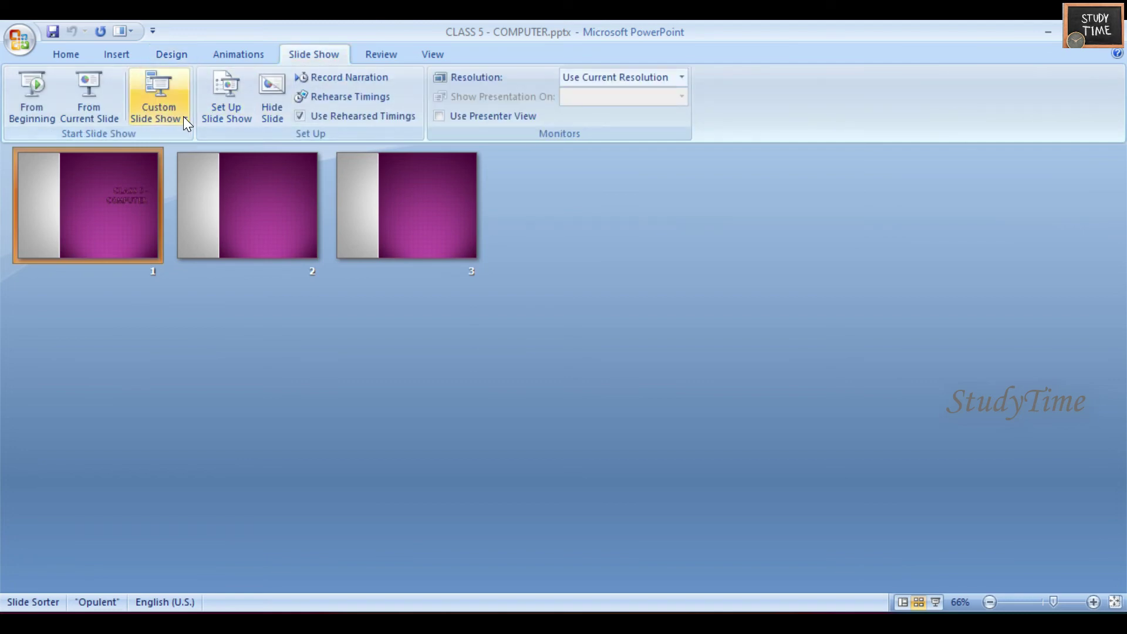
{"action": "left_click", "coordinate": [213, 113]}
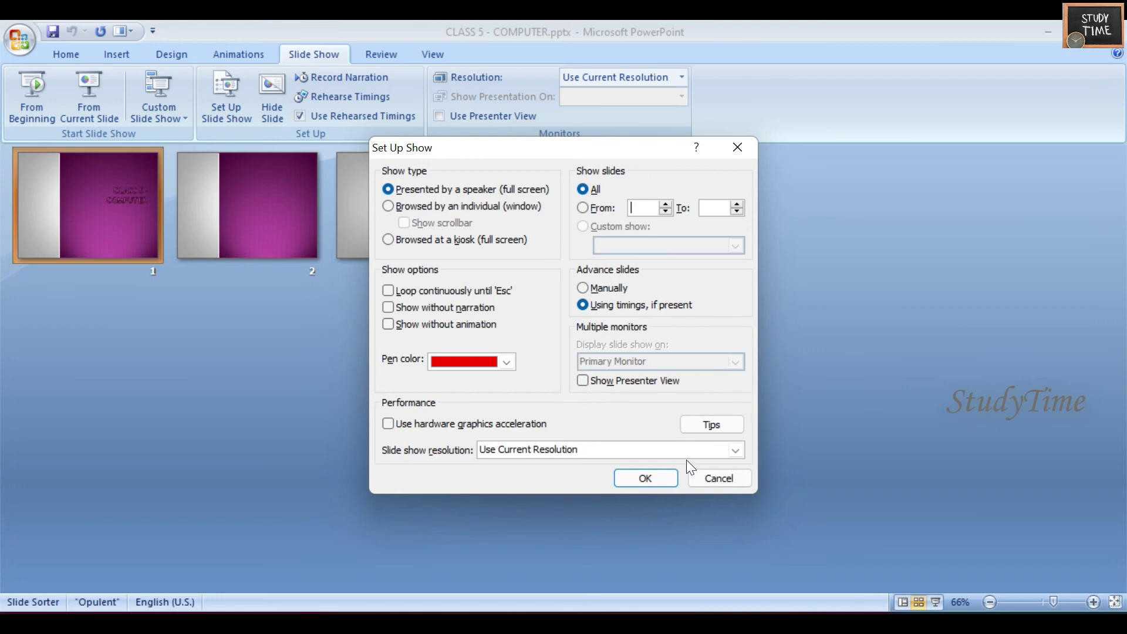
{"action": "left_click", "coordinate": [657, 477]}
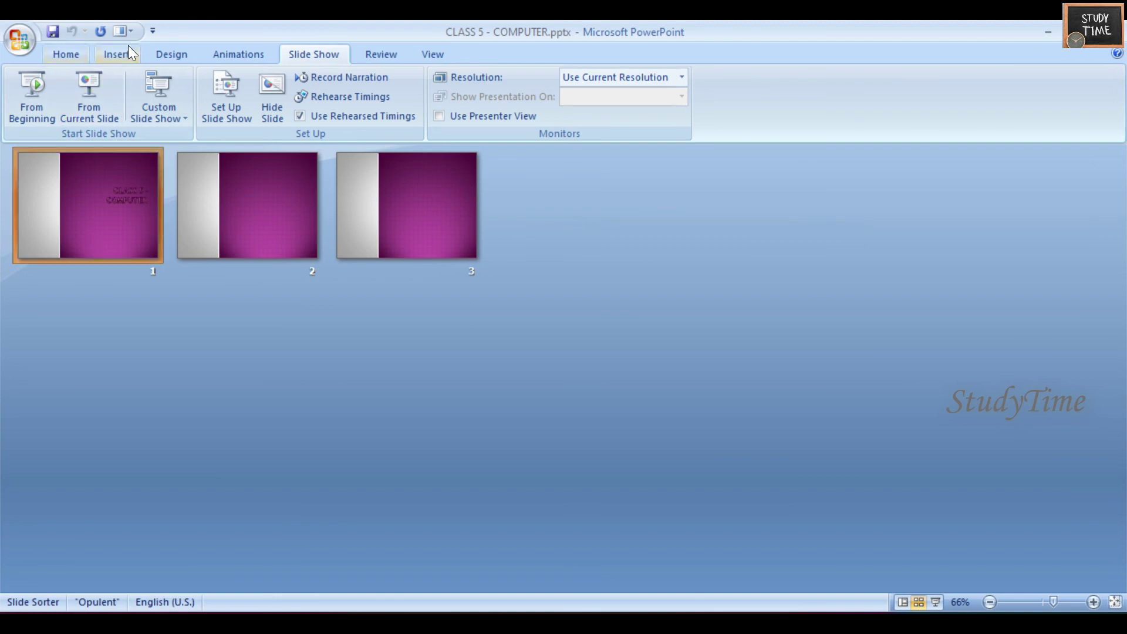
{"action": "left_click", "coordinate": [157, 55]}
{"action": "left_click", "coordinate": [265, 52]}
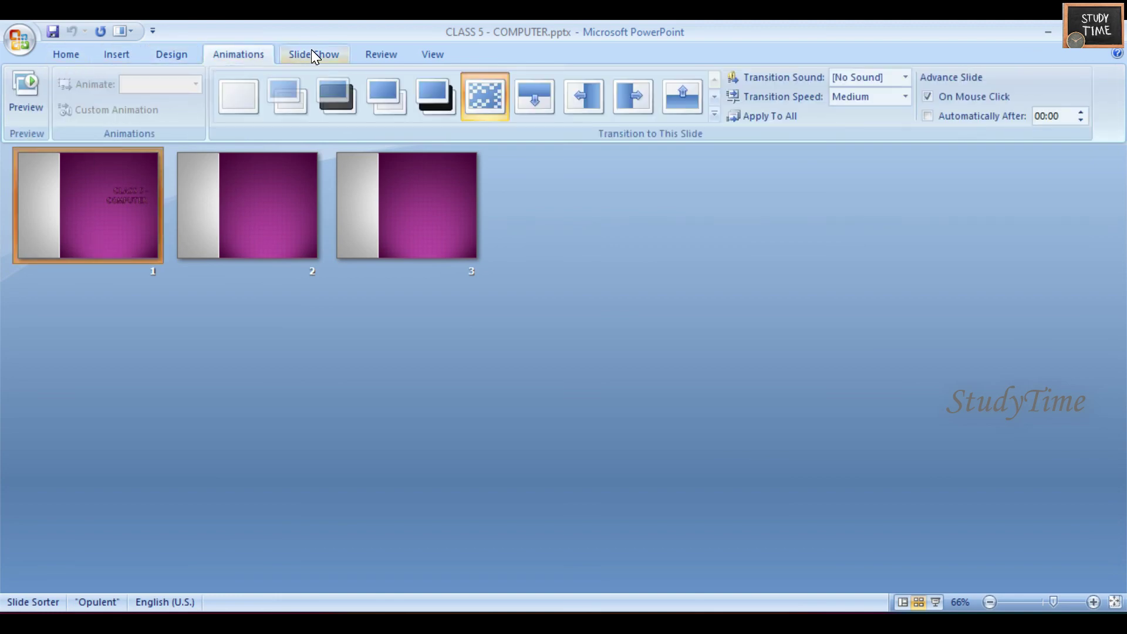